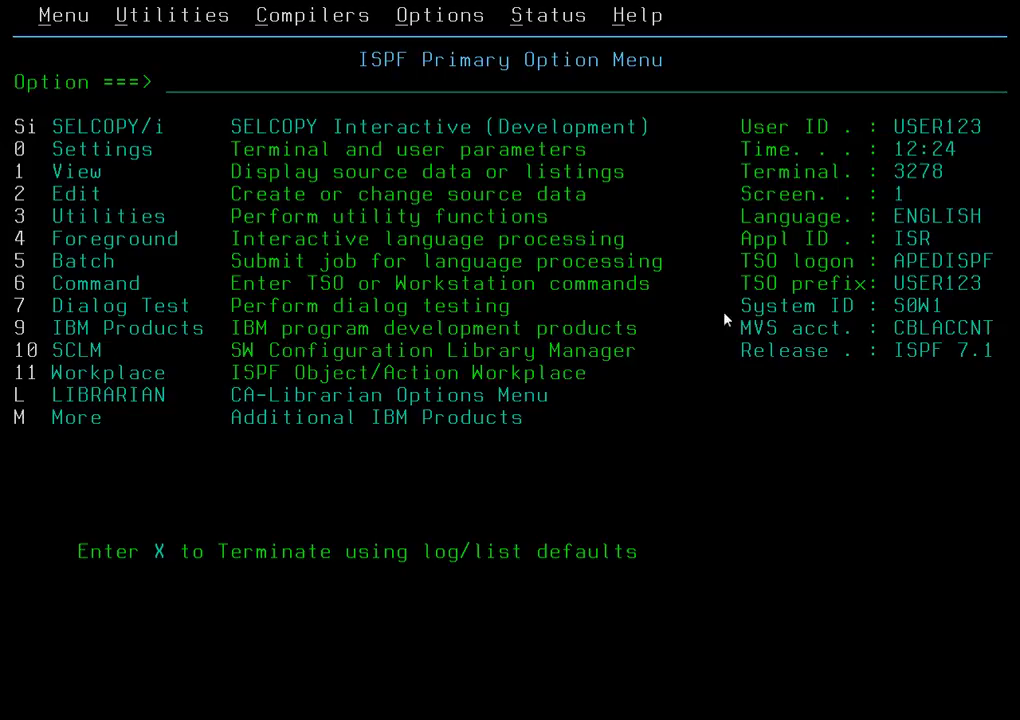
# Step: Start SELCOPY/i from the ISPF Primary Option Menu and open its Text Edit entry panel
pyautogui.click(104, 127)
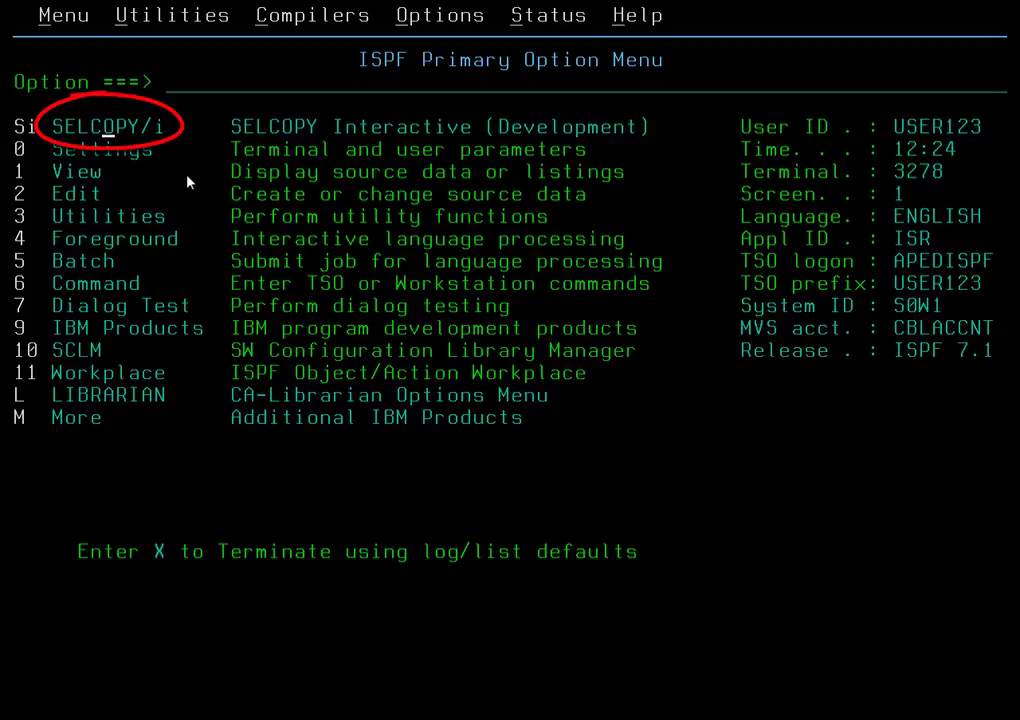
pyautogui.press('Return')
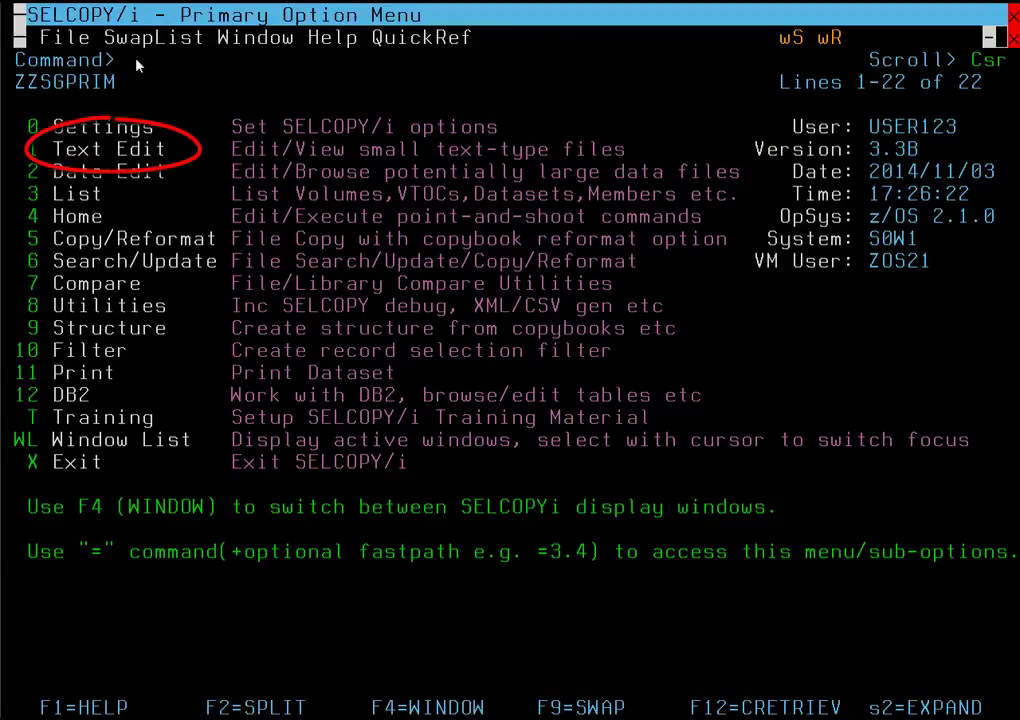
pyautogui.write('1')
pyautogui.press('Return')
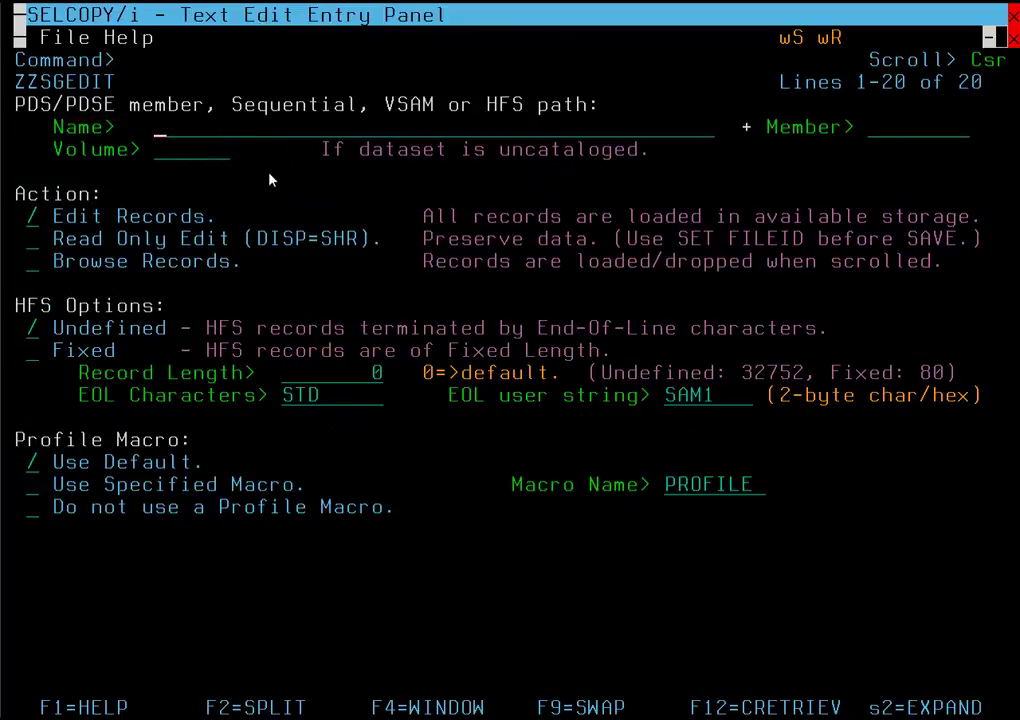
# Step: Open member ZZSUMODC of the library NBJ.INST.CBL13295.INIT.JCL for editing
pyautogui.write('NBJ.INST.CBL13295.INIT.JCL')
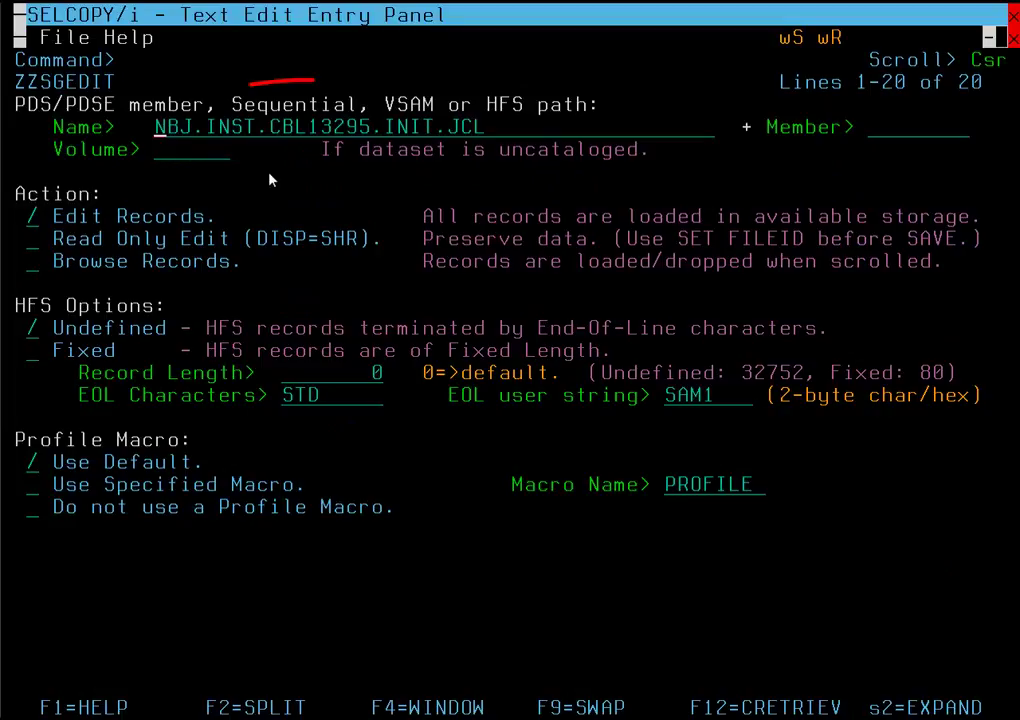
pyautogui.press('Tab')
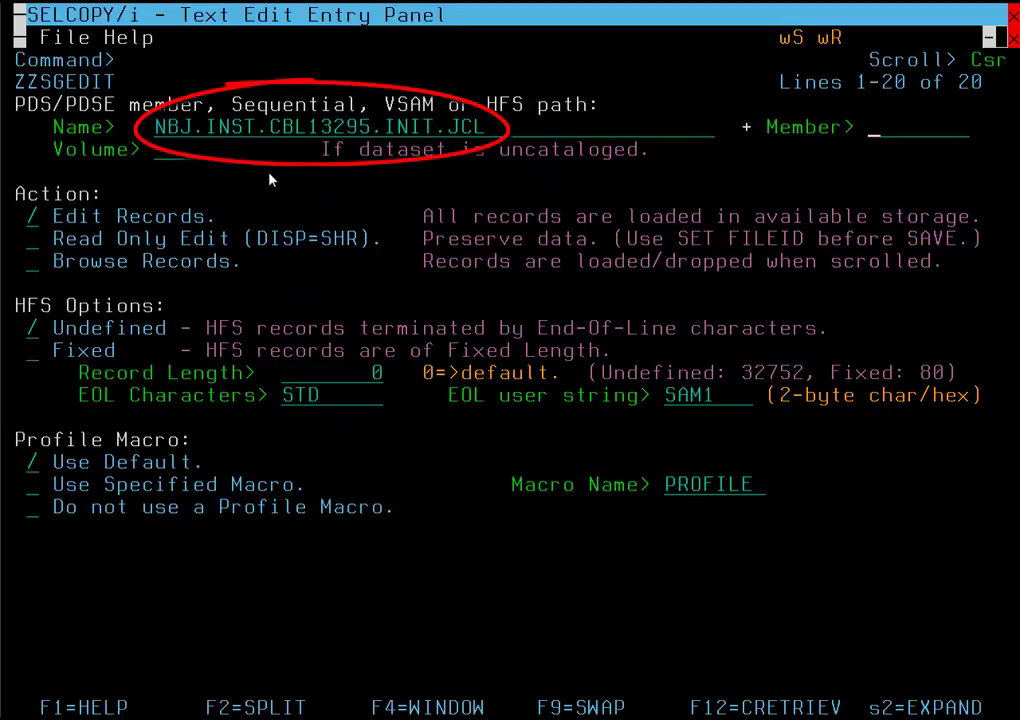
pyautogui.write('zzsumodc')
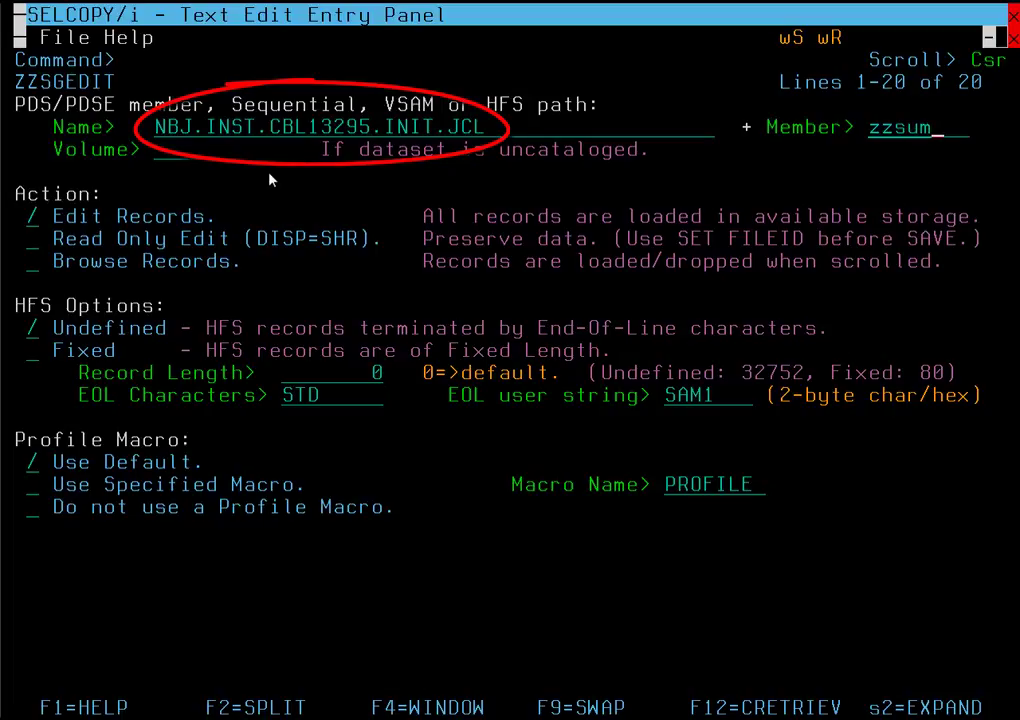
pyautogui.press('Tab')
pyautogui.press('Return')
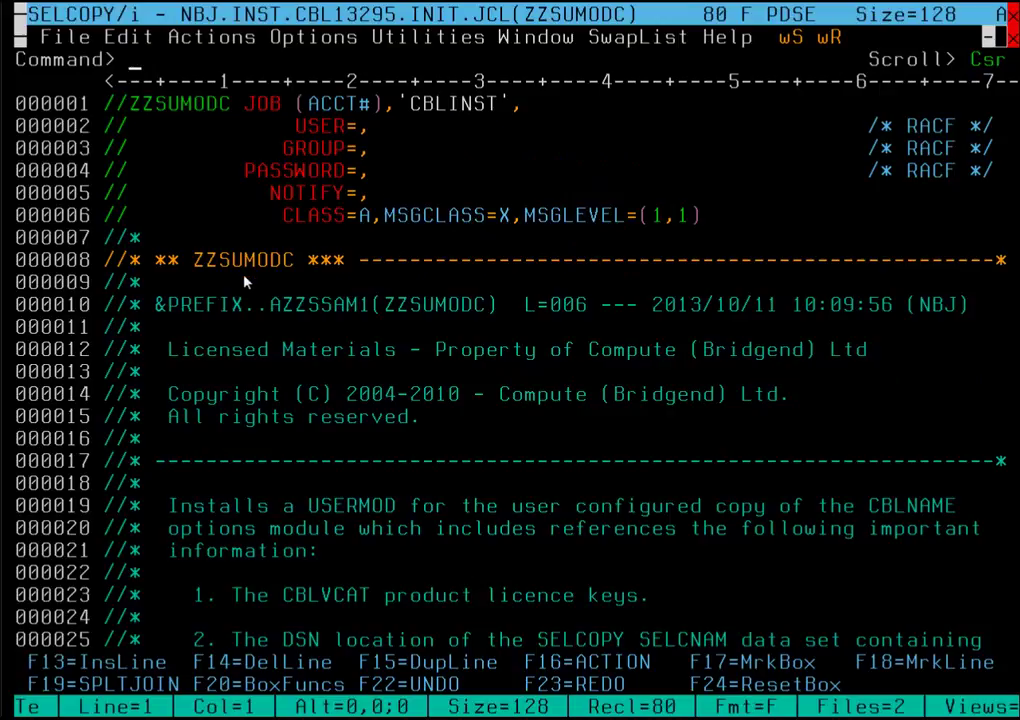
# Step: Replace every "zzsumodc" in the member with "xxxx" and every "the" with "yyyy", using change all commands
pyautogui.write('change all zzsumodc xxxx')
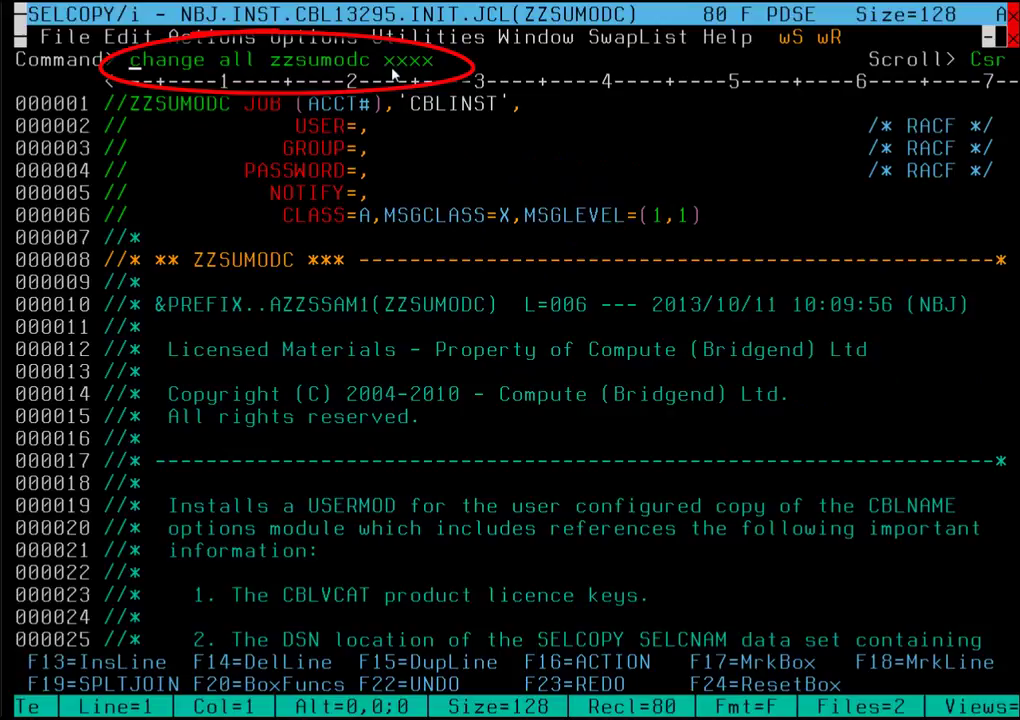
pyautogui.press('Return')
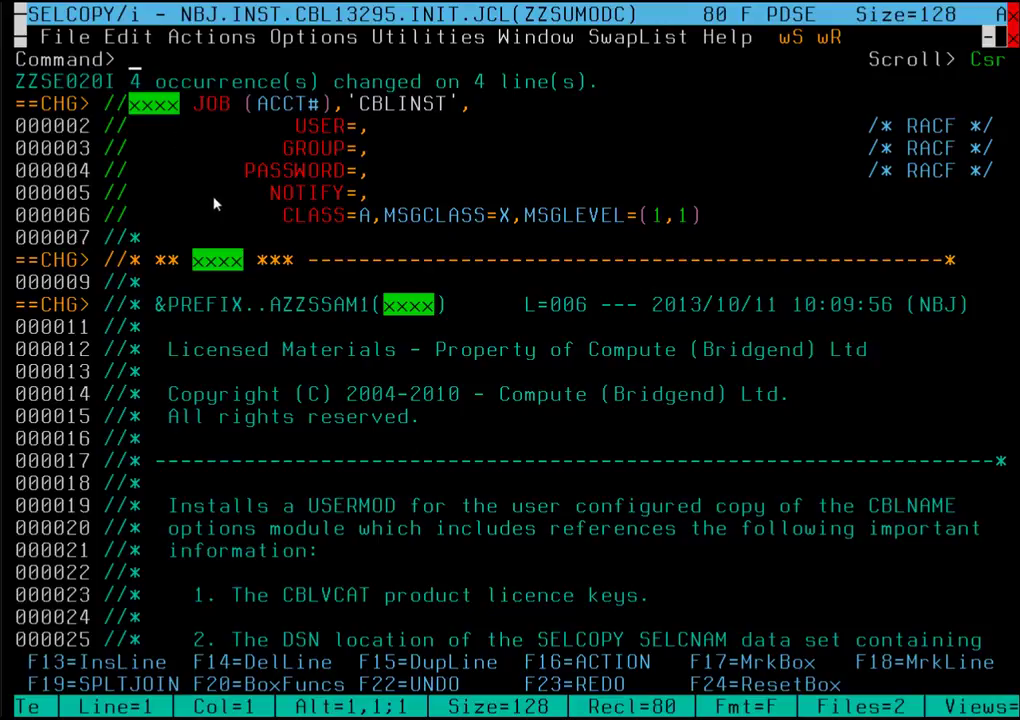
pyautogui.write('change all the yyyy')
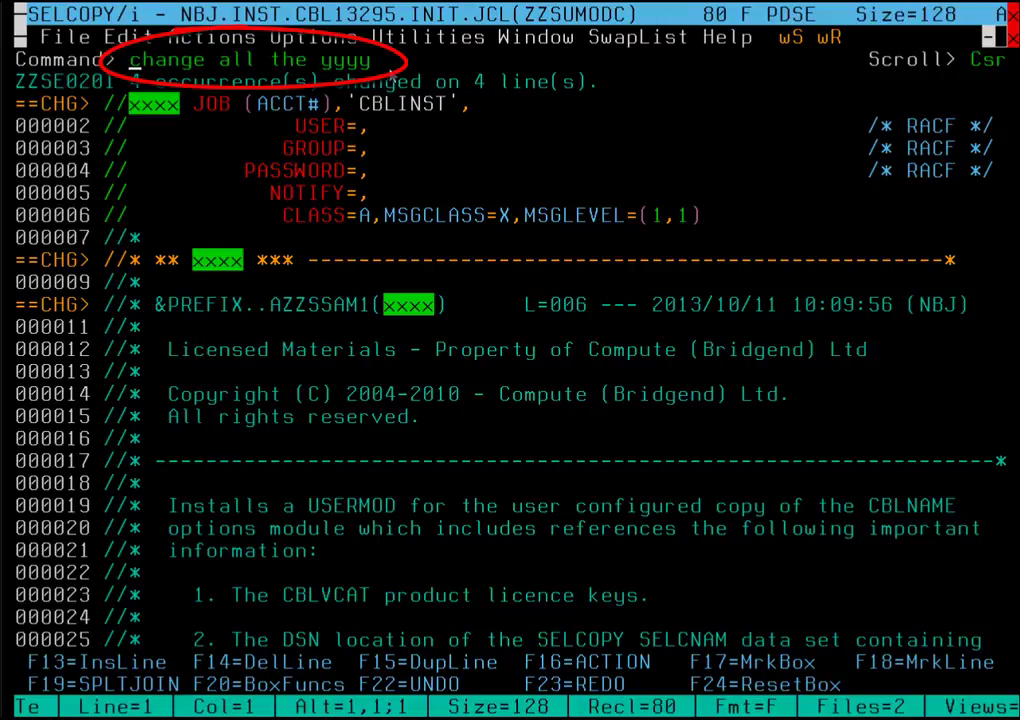
pyautogui.press('Return')
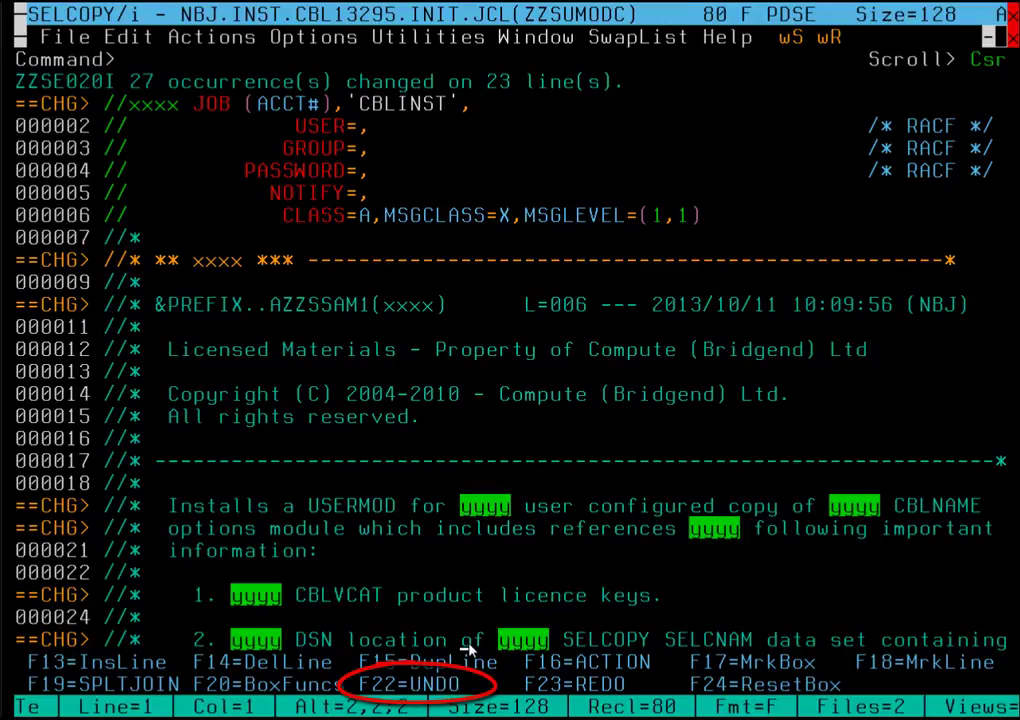
# Step: Undo both global text replacements, returning the member to its original text
pyautogui.hotkey('shift', 'F10')
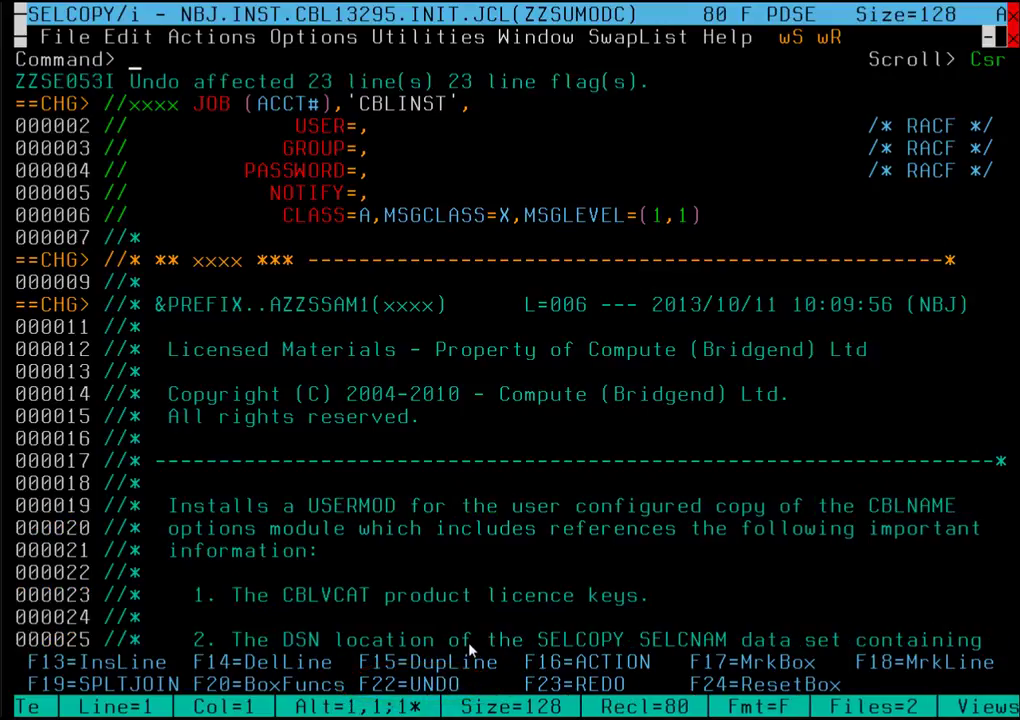
pyautogui.hotkey('shift', 'F10')
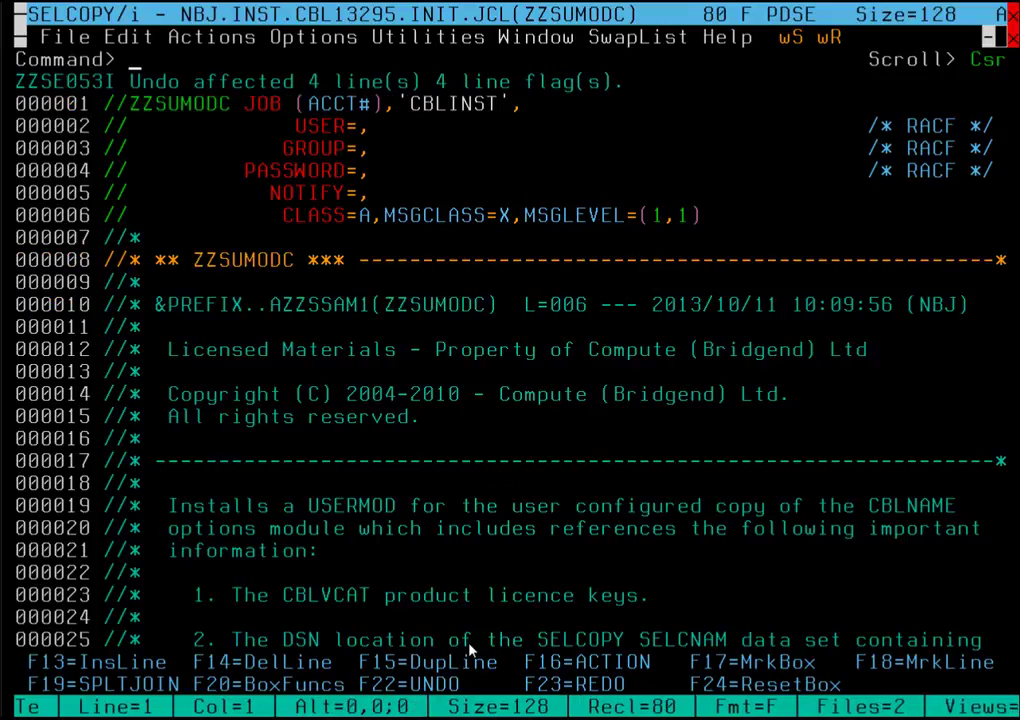
pyautogui.hotkey('shift', 'F10')
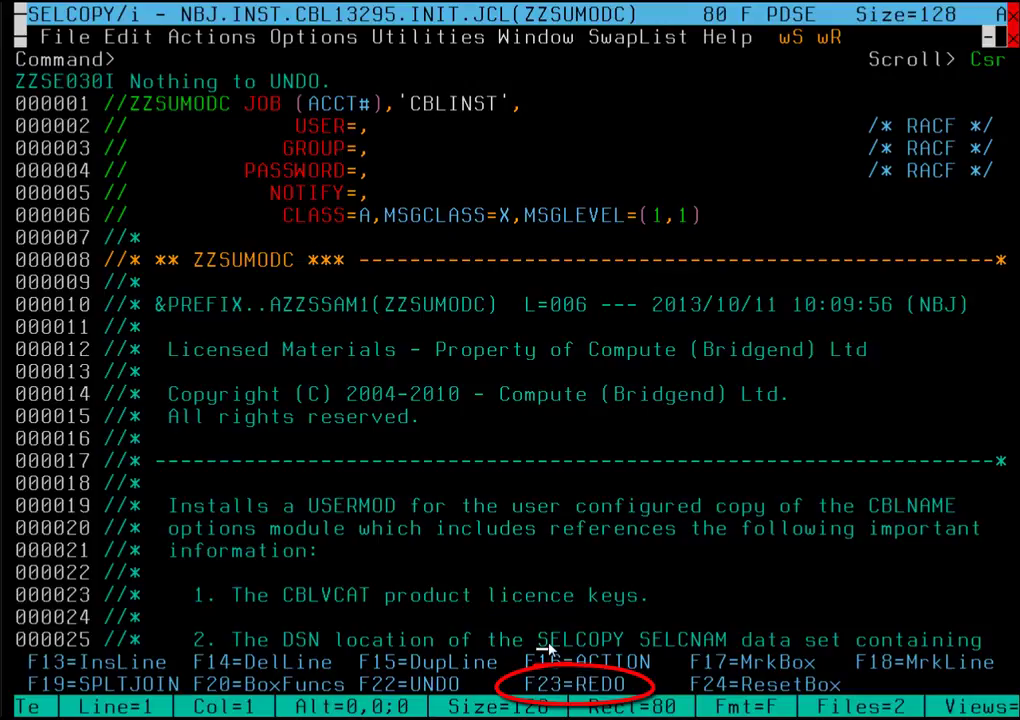
# Step: Redo the "xxxx" and "yyyy" replacements one after the other
pyautogui.hotkey('shift', 'F11')
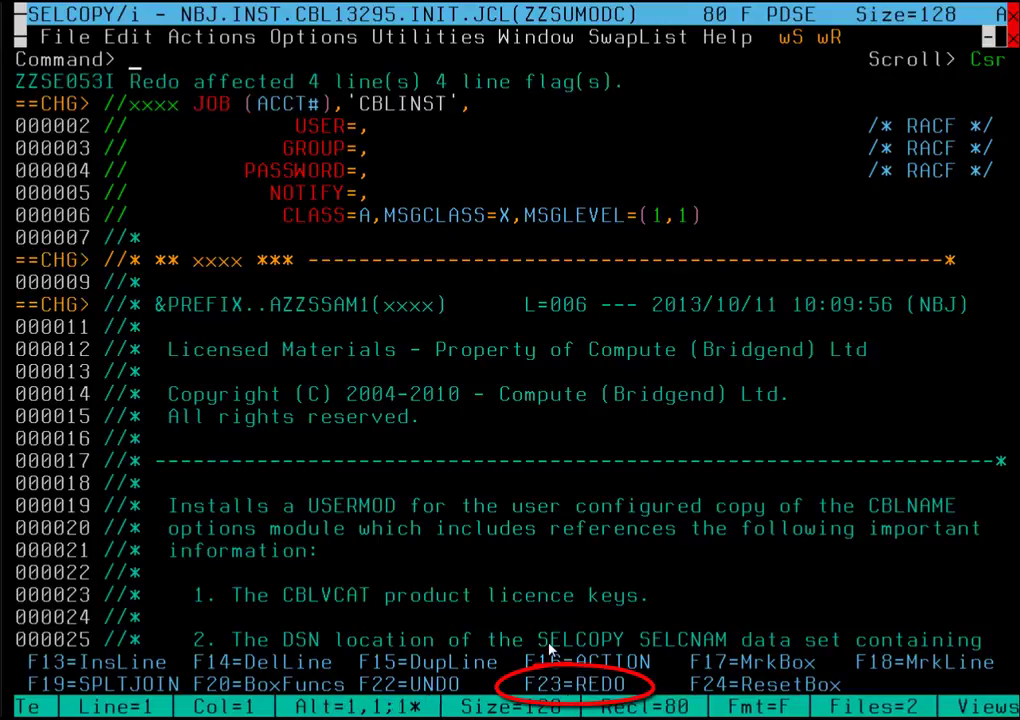
pyautogui.hotkey('shift', 'F11')
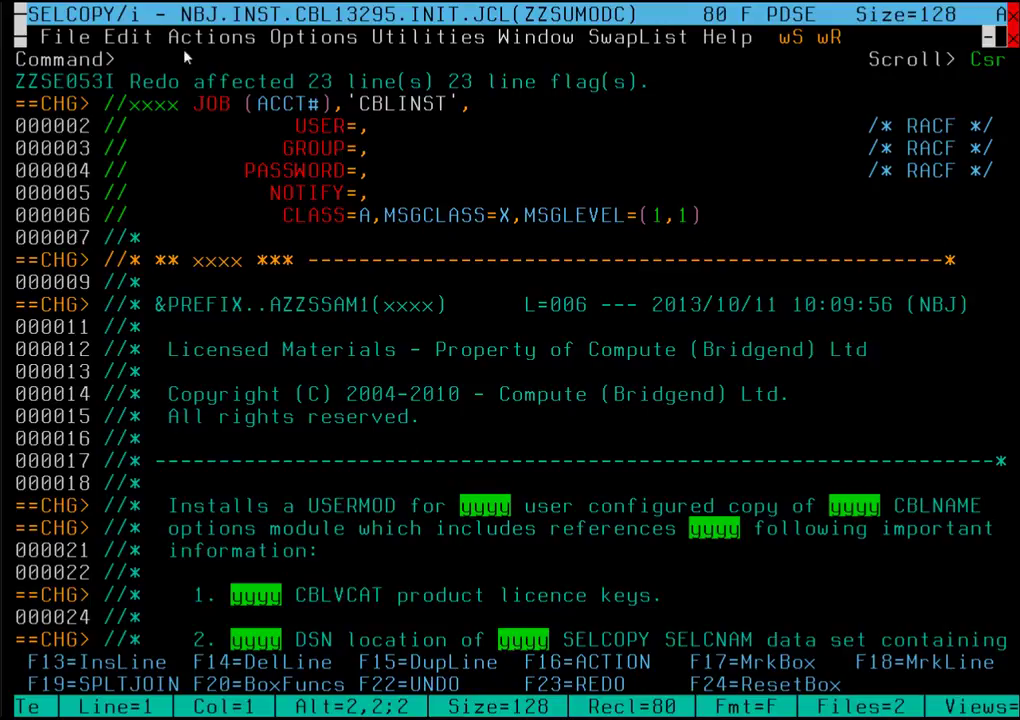
# Step: Run the pfs command in the edit session of member ZZSUMODC
pyautogui.click(147, 58)
pyautogui.write('pfs')
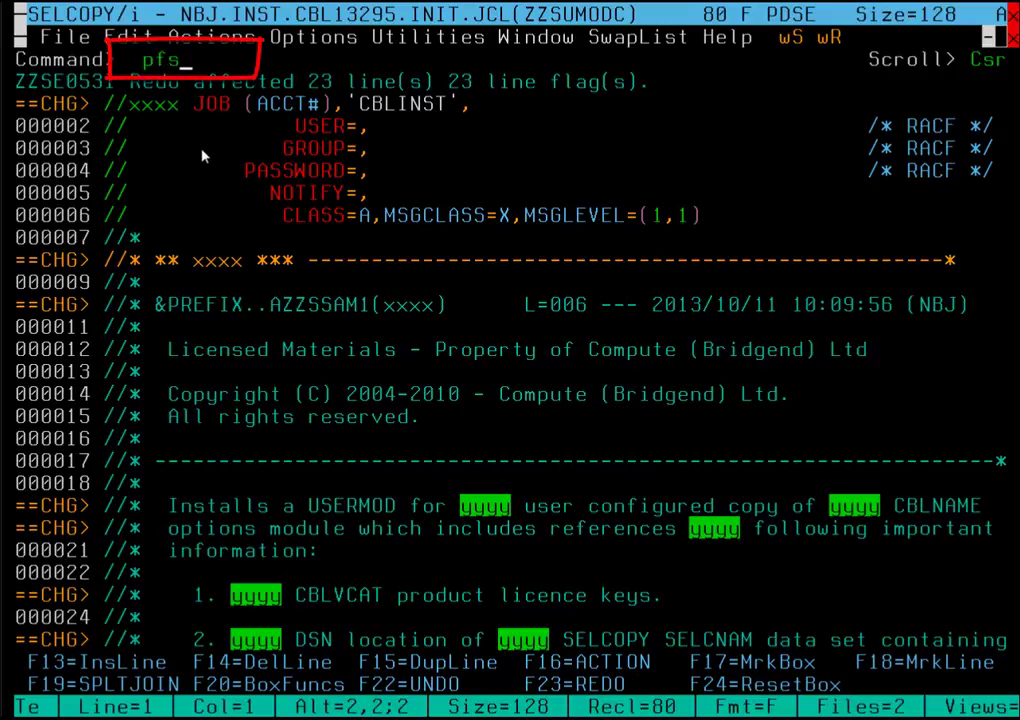
pyautogui.press('Return')
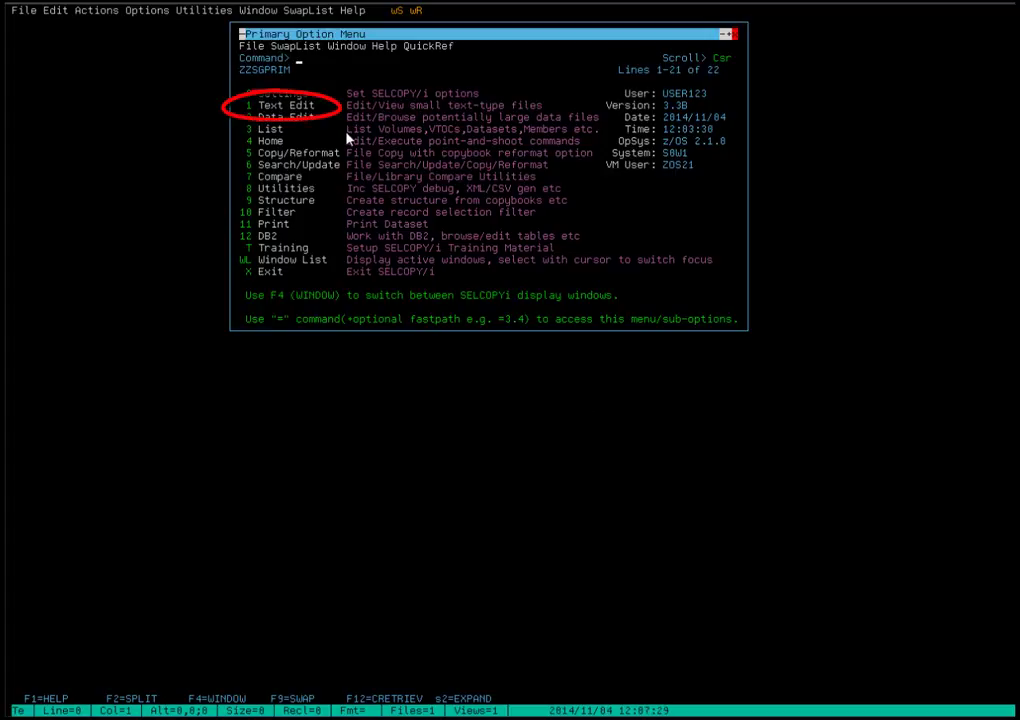
# Step: Open member ZZSUMODC of NBJ.INST.CBL13295.INIT.JCL for text editing from the SELCOPY/i Primary Option Menu
pyautogui.write('1')
pyautogui.press('Return')
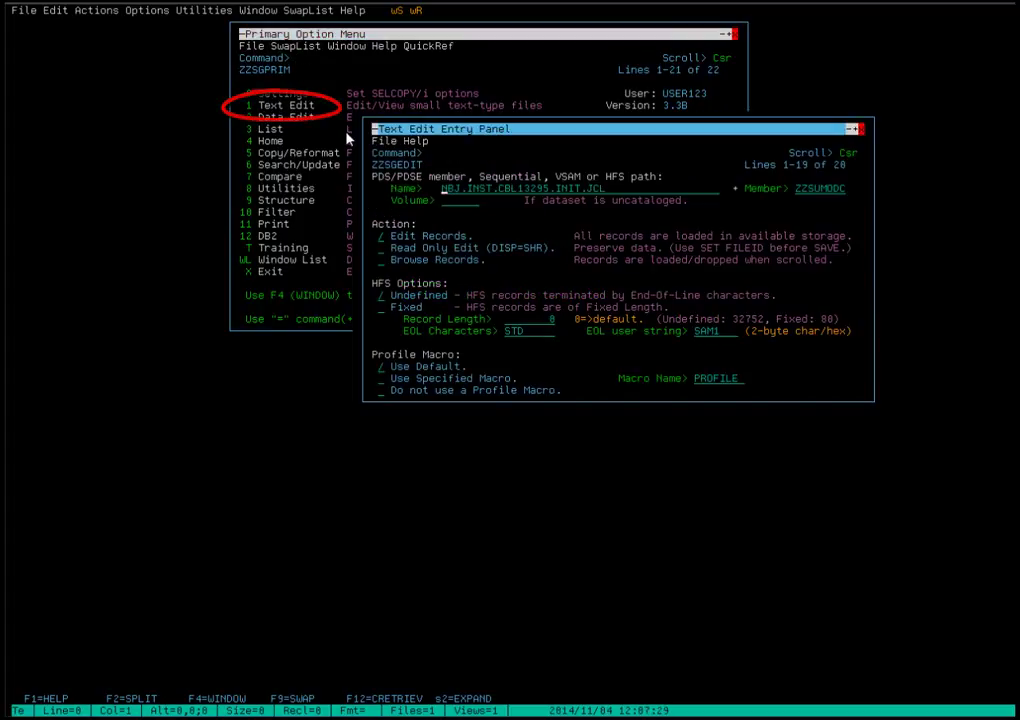
pyautogui.press('Return')
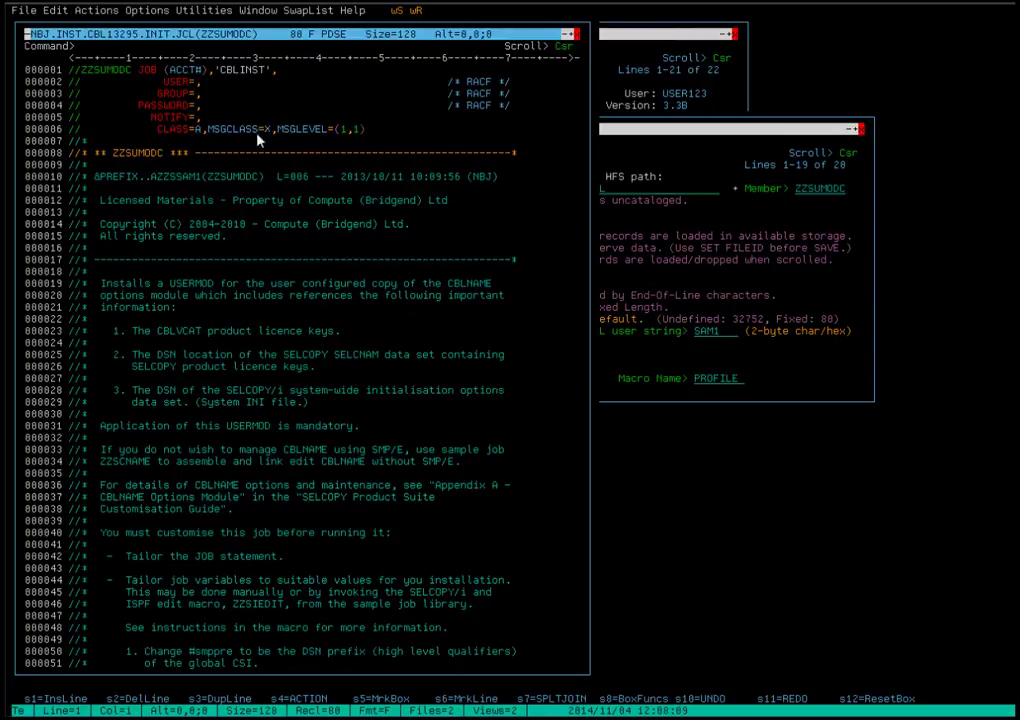
# Step: Move the ZZSUMODC edit window sideways to near the far right of the display
pyautogui.click(275, 38)
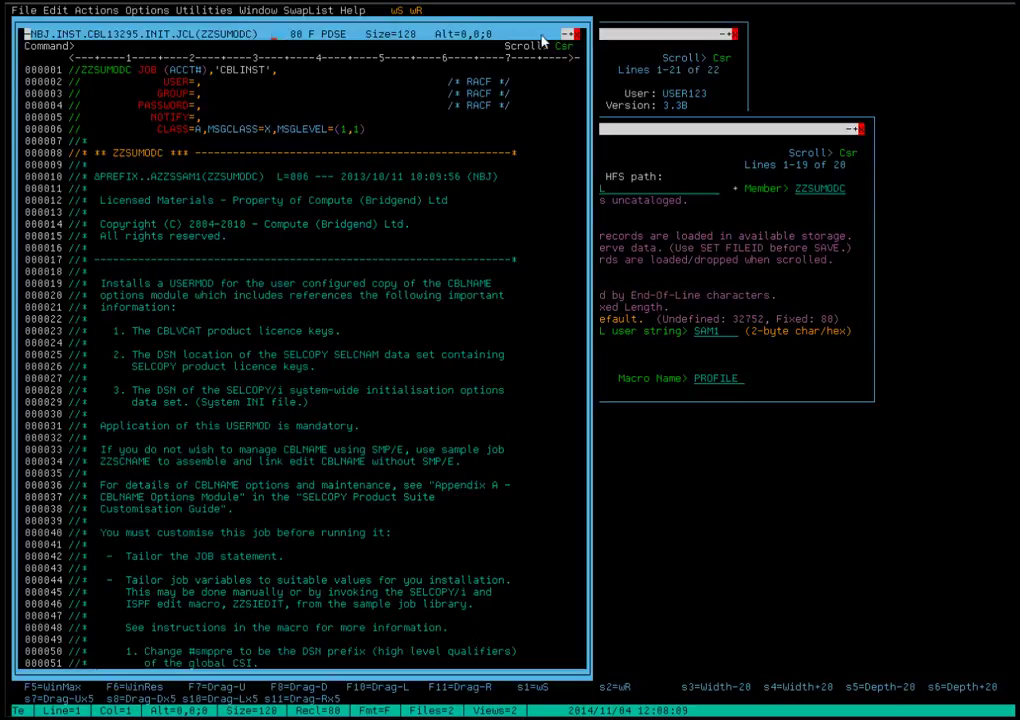
pyautogui.click(612, 40)
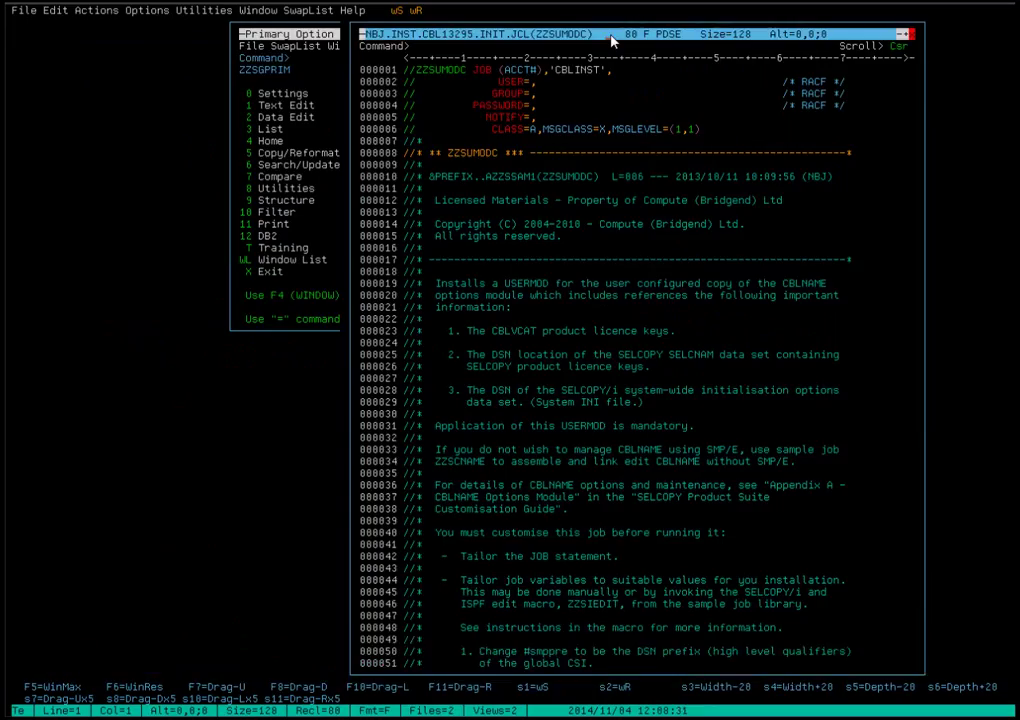
pyautogui.moveTo(612, 40); pyautogui.dragTo(673, 37)
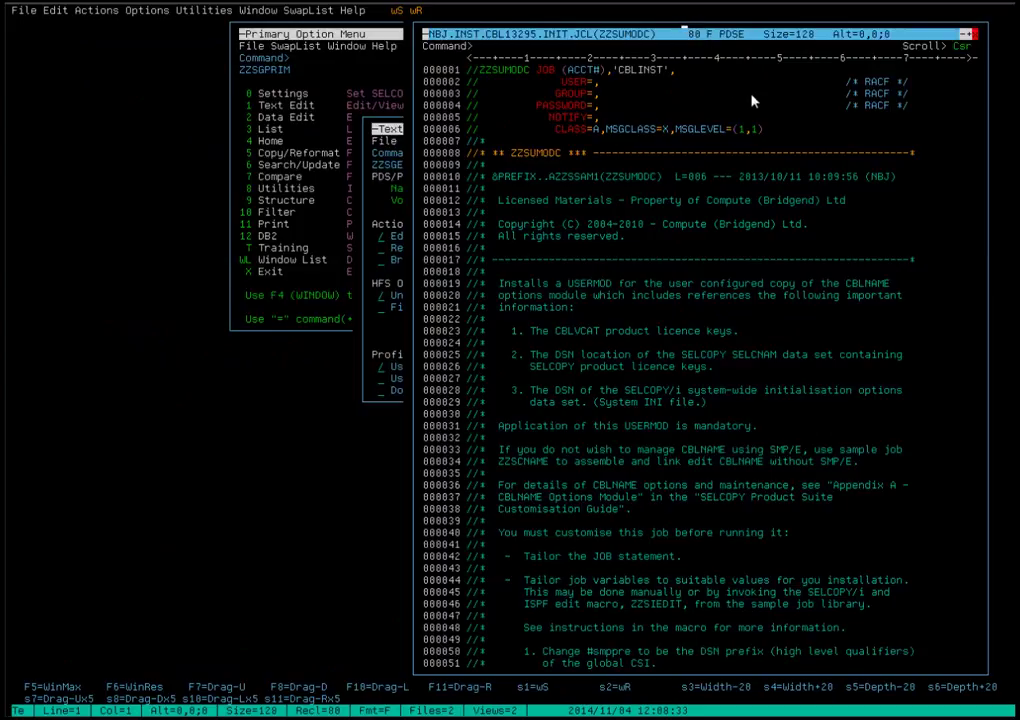
# Step: Shorten the ZZSUMODC edit window by lowering its top border to just below the Text Edit Entry Panel
pyautogui.press('Return')
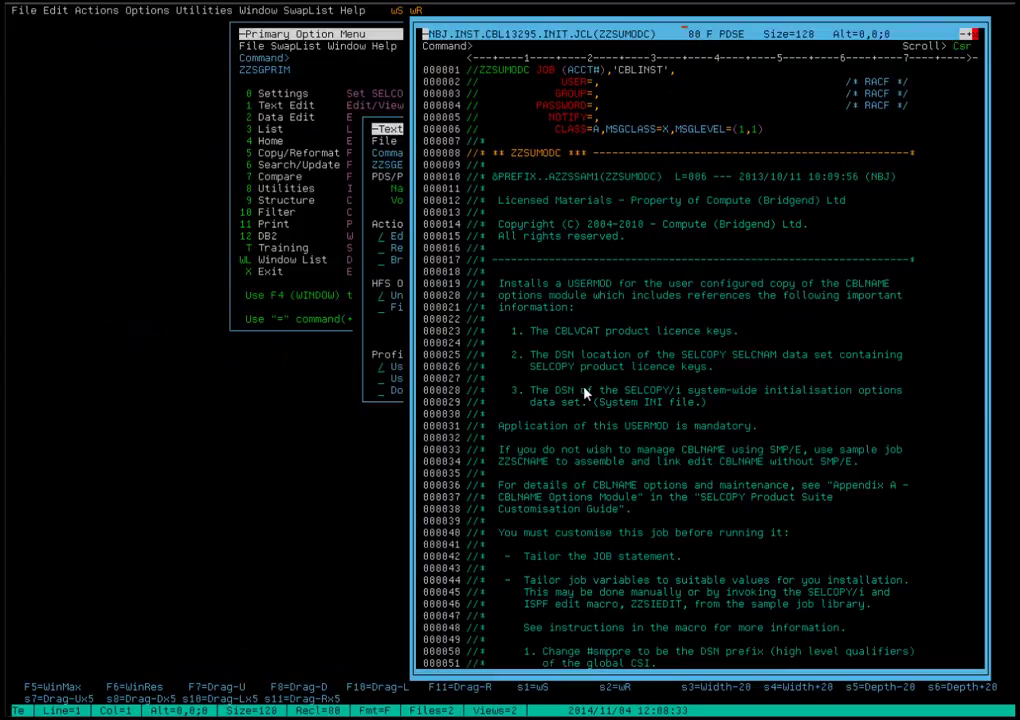
pyautogui.click(541, 418)
pyautogui.press('Return')
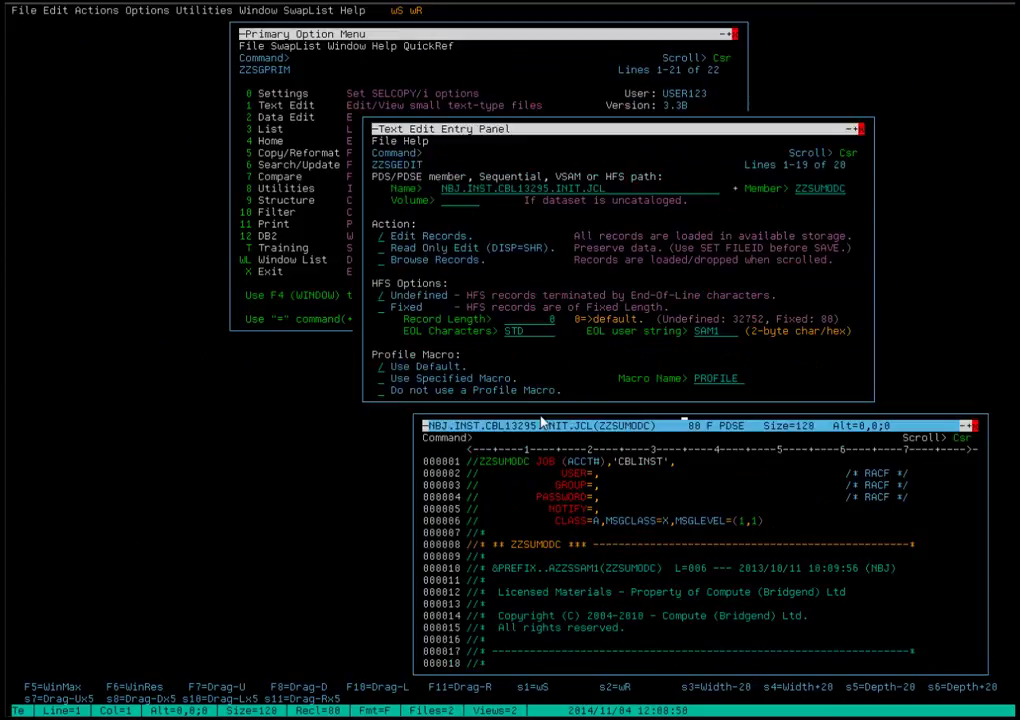
# Step: Narrow the ZZSUMODC edit window by pulling its right border inwards to just inside the Text Edit Entry Panel's right edge
pyautogui.click(985, 530)
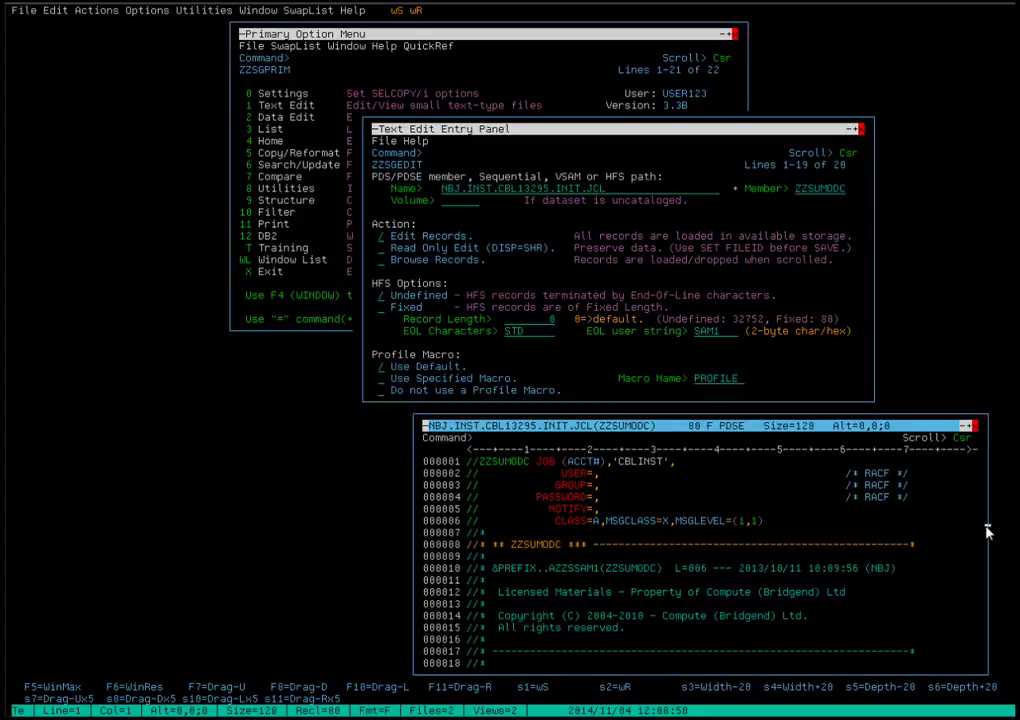
pyautogui.click(879, 512)
pyautogui.press('Return')
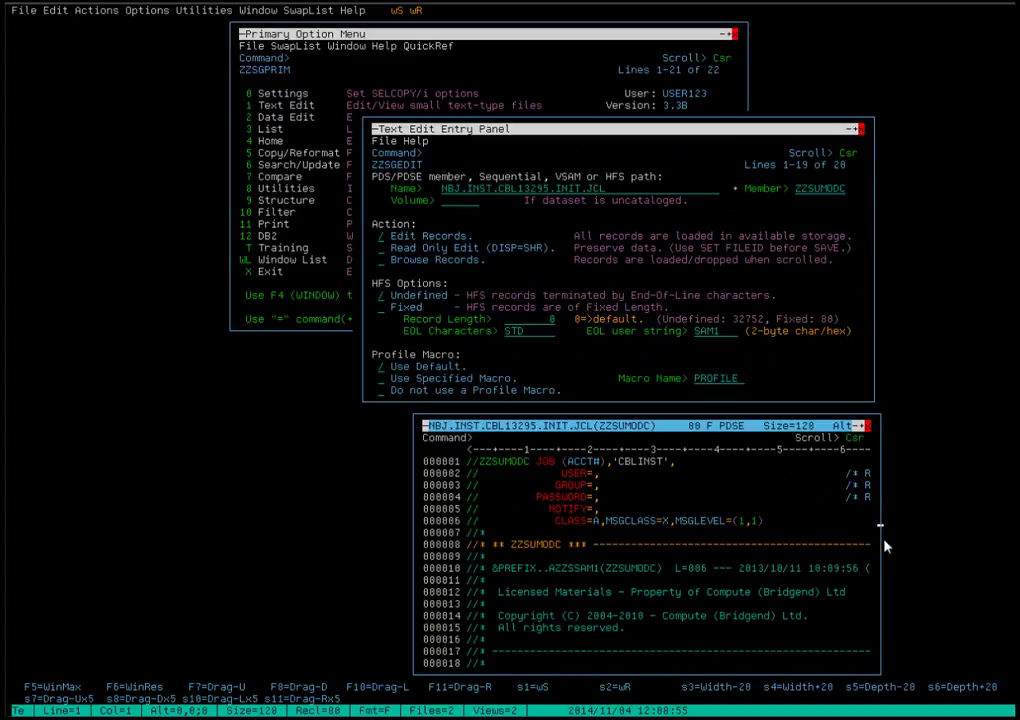
pyautogui.moveTo(880, 528); pyautogui.dragTo(843, 518)
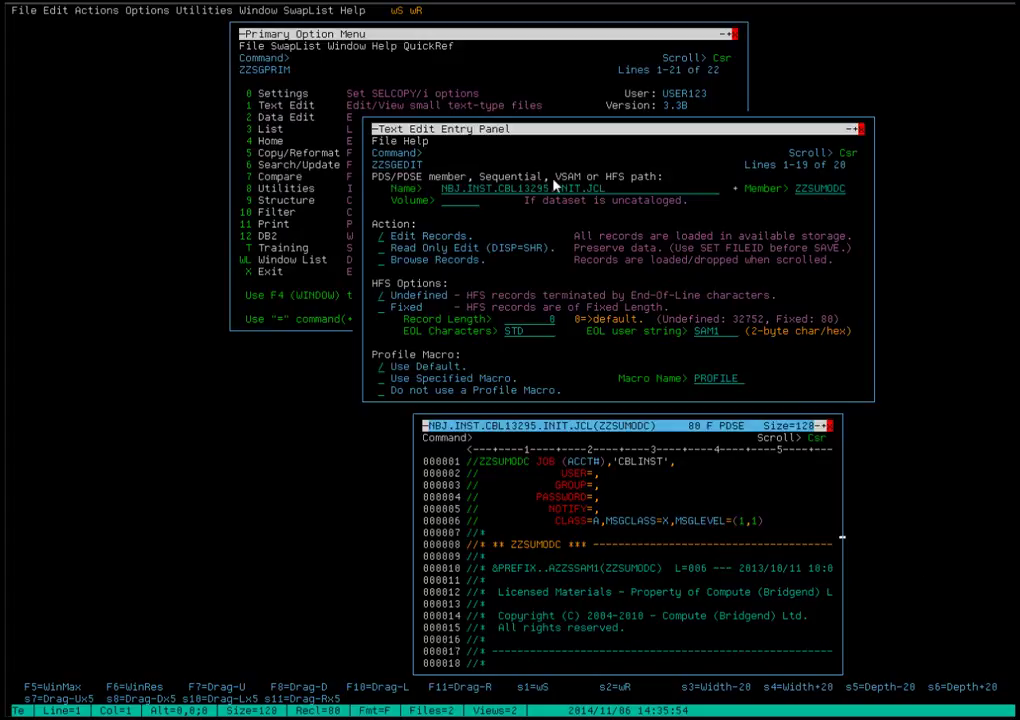
# Step: Switch focus in turn among the Primary Option Menu, Text Edit Entry Panel and ZZSUMODC edit window, ending on the Text Edit Entry Panel
pyautogui.click(501, 79)
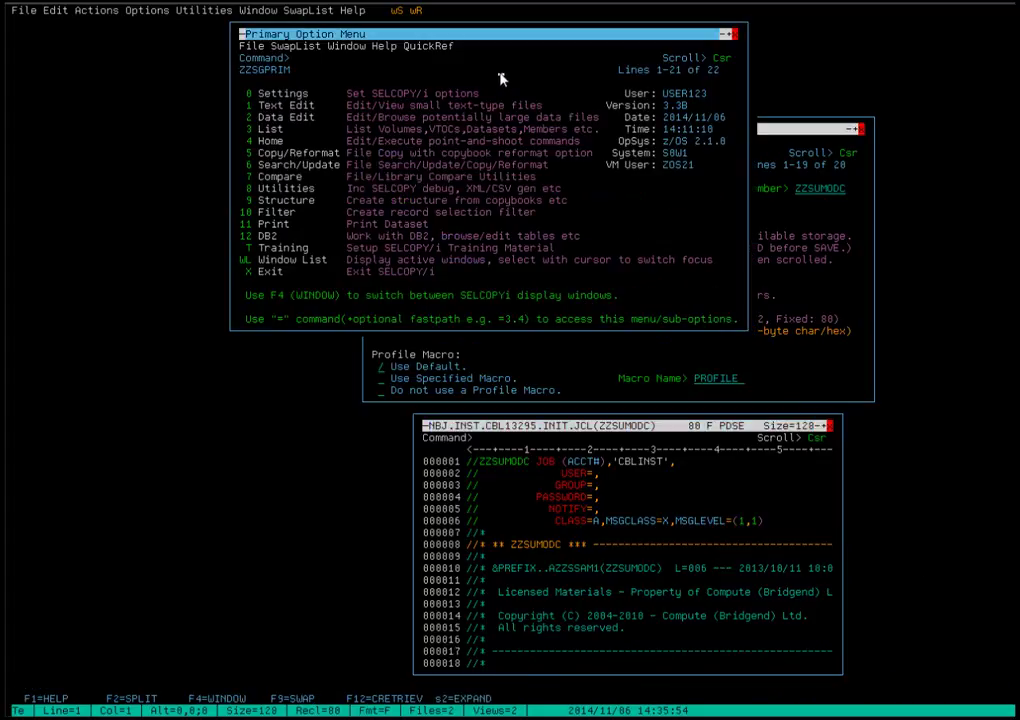
pyautogui.click(773, 224)
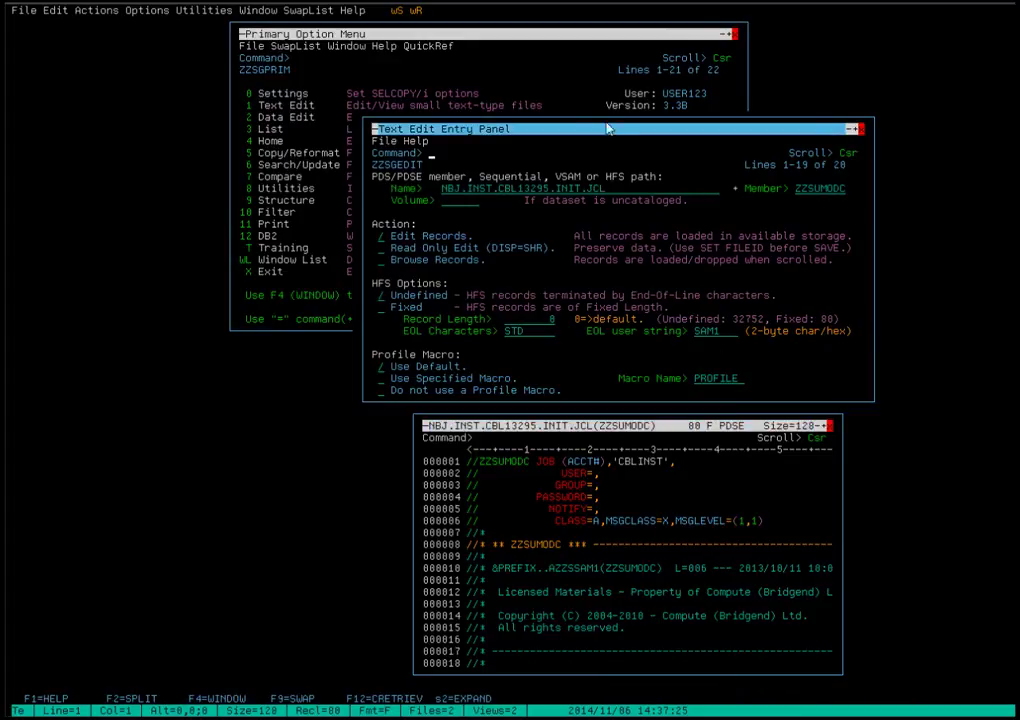
pyautogui.click(506, 70)
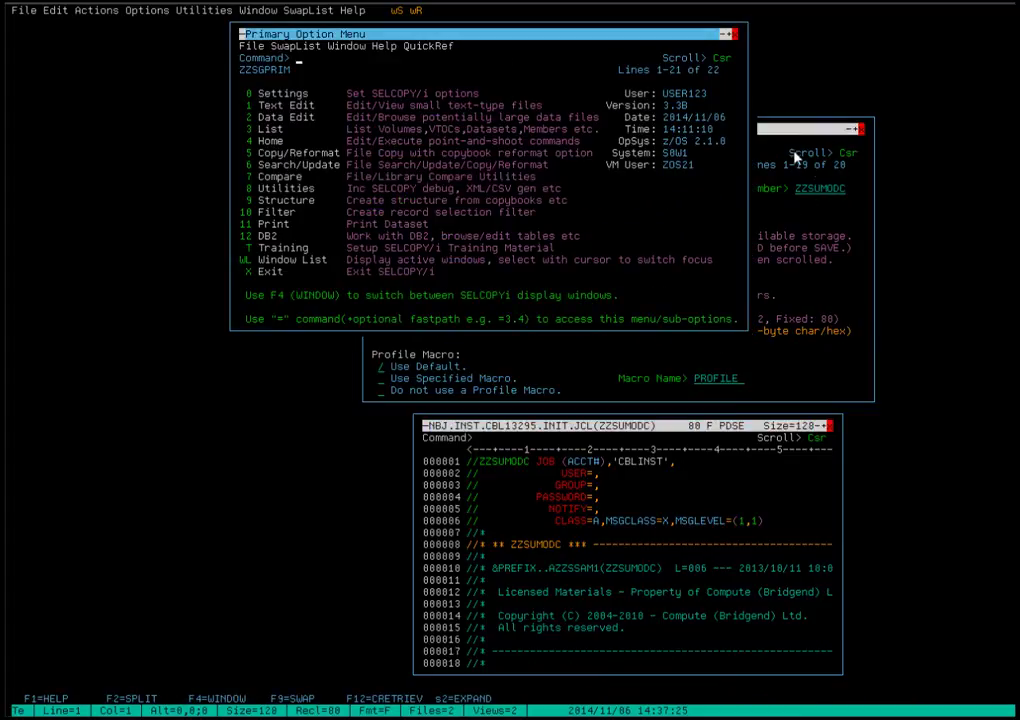
pyautogui.press('F4')
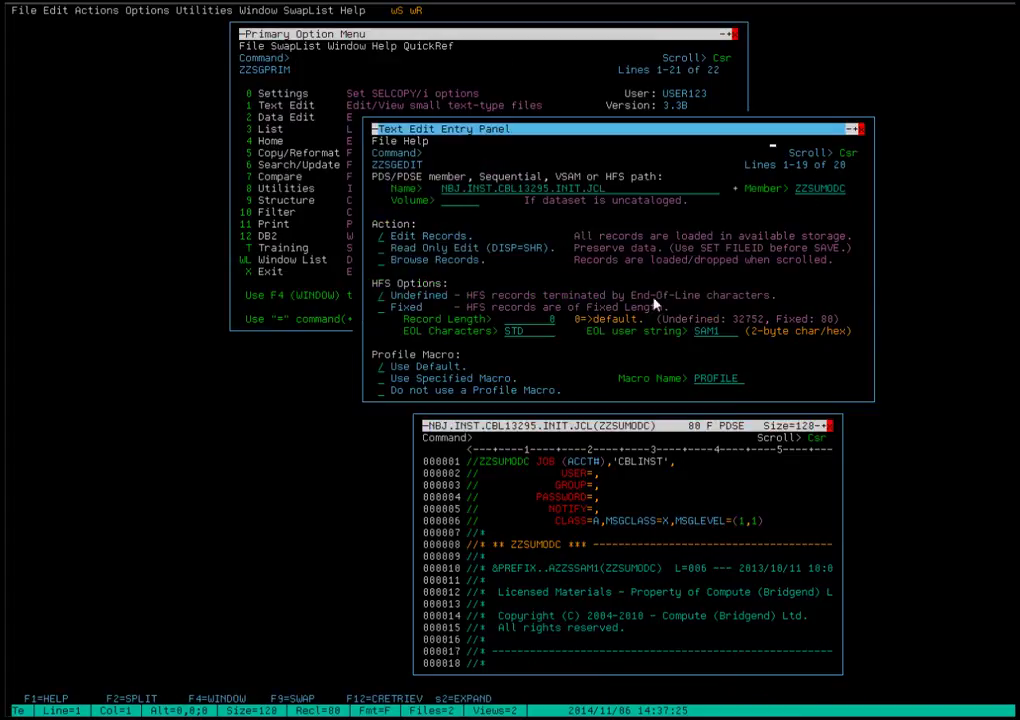
pyautogui.click(678, 481)
pyautogui.click(592, 285)
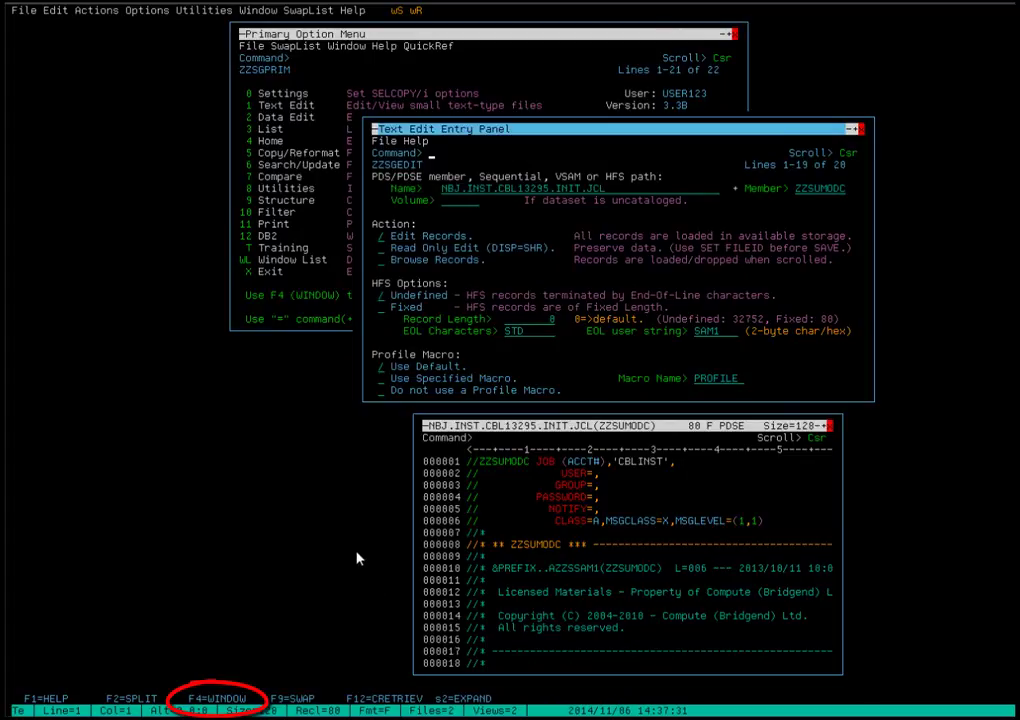
# Step: Cycle through the open windows with the WINDOW function until the ZZSUMODC edit window has focus
pyautogui.press('F4')
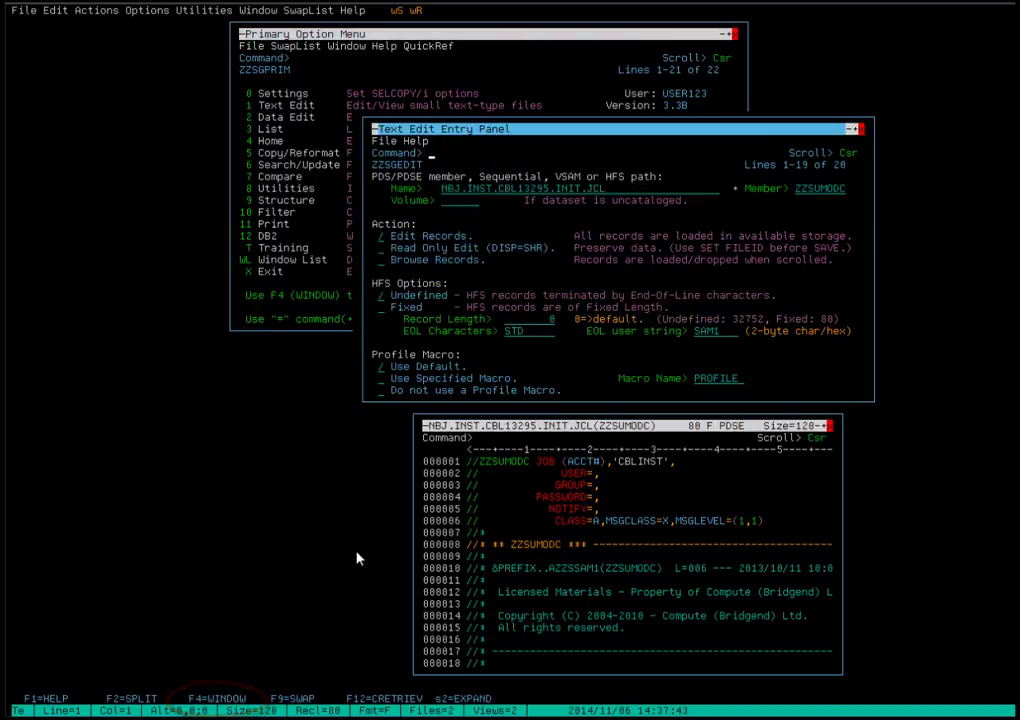
pyautogui.press('F4')
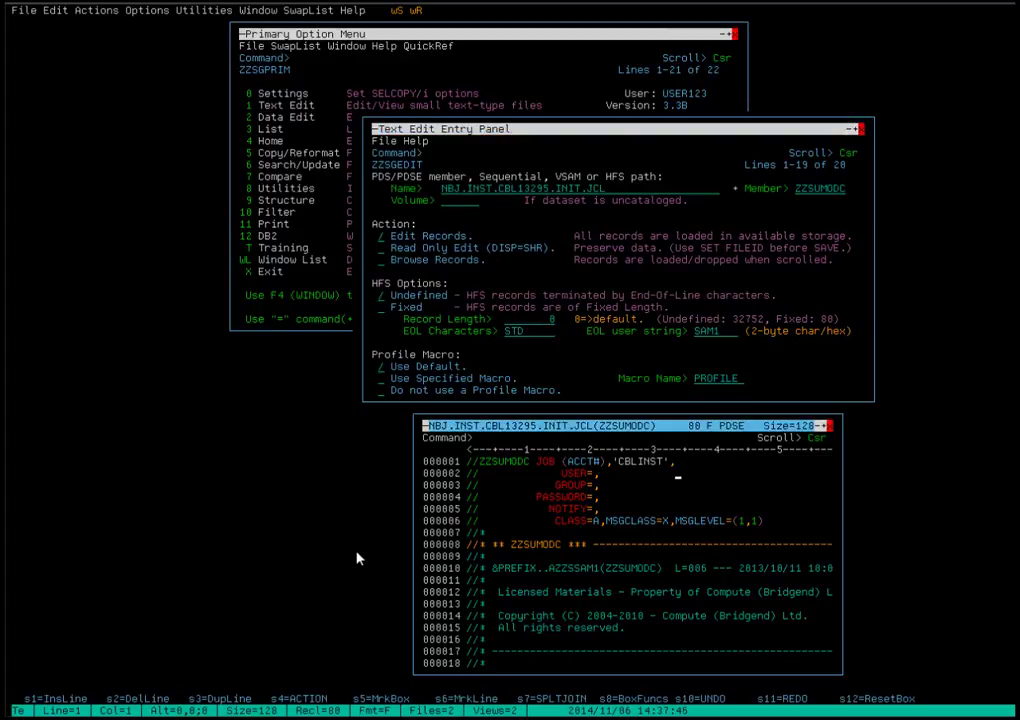
# Step: Cycle repeatedly through the open windows with the WINDOW function, ending on the Text Edit Entry Panel
pyautogui.press('F4')
pyautogui.press('F4')
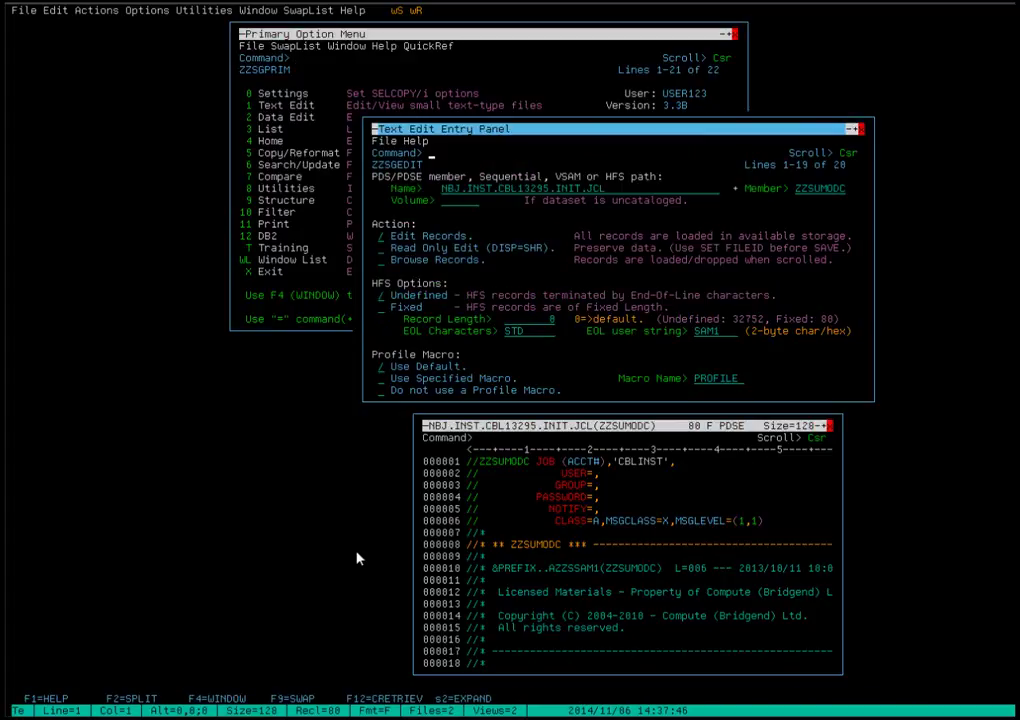
pyautogui.press('F4')
pyautogui.press('F4')
pyautogui.press('F4')
pyautogui.press('F4')
pyautogui.press('F4')
pyautogui.press('F4')
pyautogui.press('F4')
pyautogui.press('F4')
pyautogui.press('F4')
# Step: Clear the member name, choose ZZIIVP1 from the member list of NBJ.INST.CBL13295.INIT.JCL and open it for editing
pyautogui.press('End')
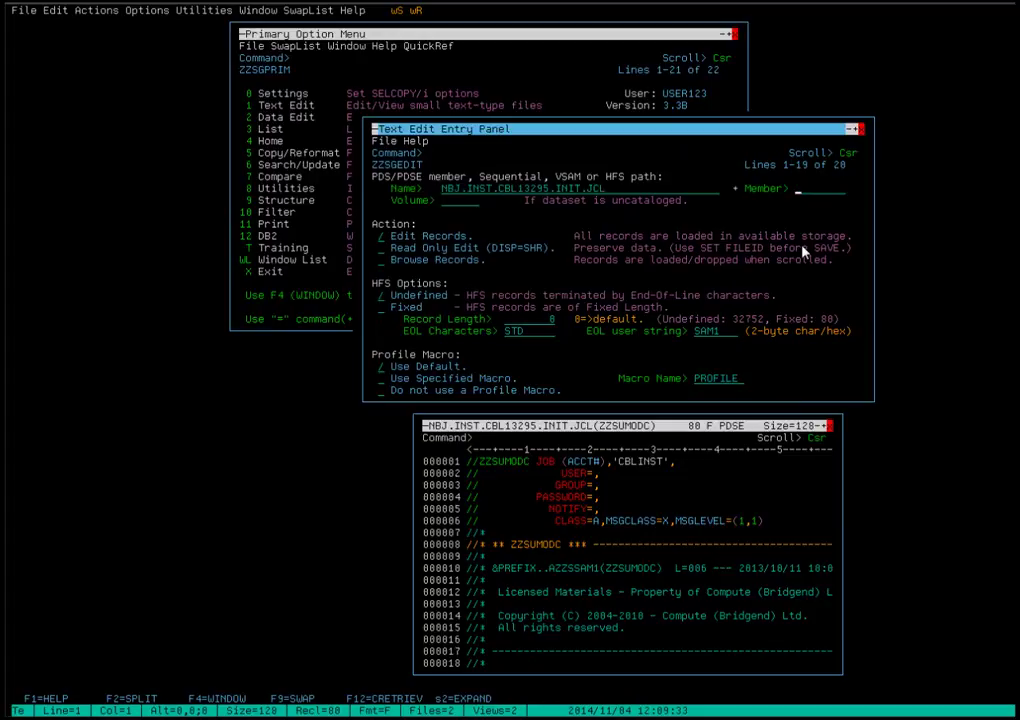
pyautogui.press('Return')
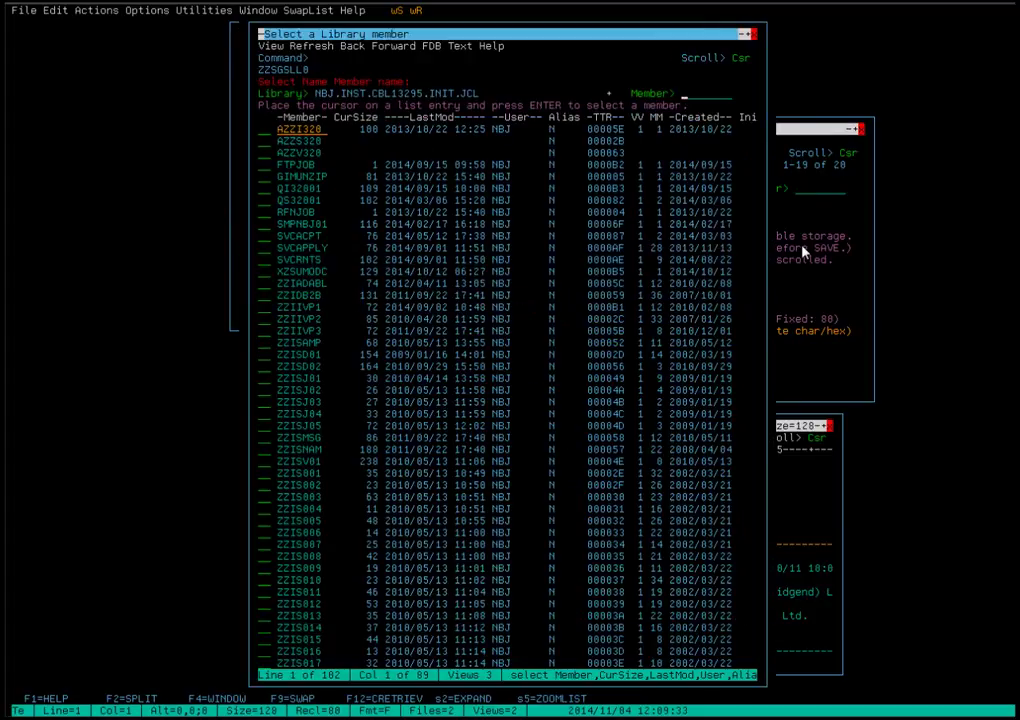
pyautogui.doubleClick(296, 309)
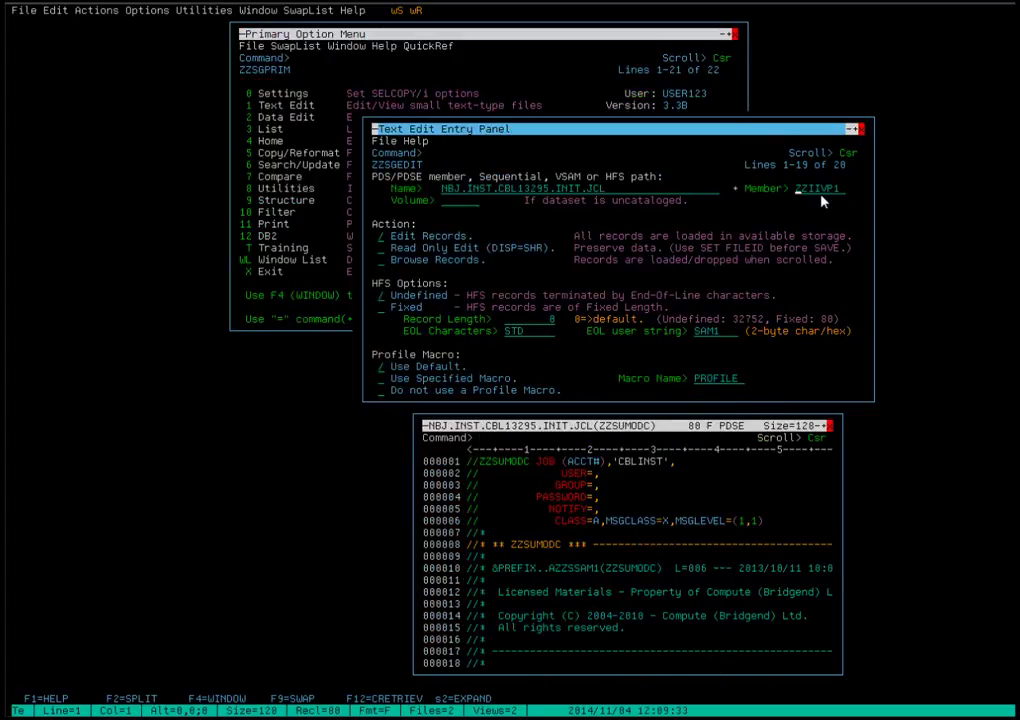
pyautogui.press('Return')
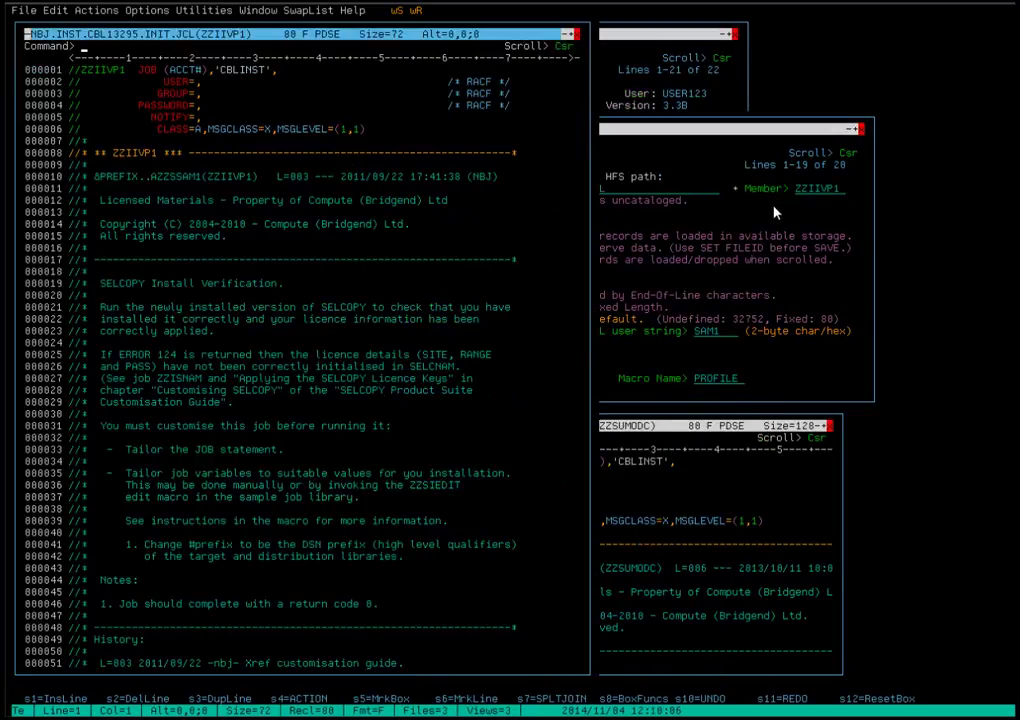
# Step: Shorten and narrow the ZZIIVP1 edit window to 28 lines and ruler column 7, placing it just below the Primary Option Menu's Utilities row
pyautogui.doubleClick(260, 675)
pyautogui.moveTo(260, 678); pyautogui.dragTo(260, 405)
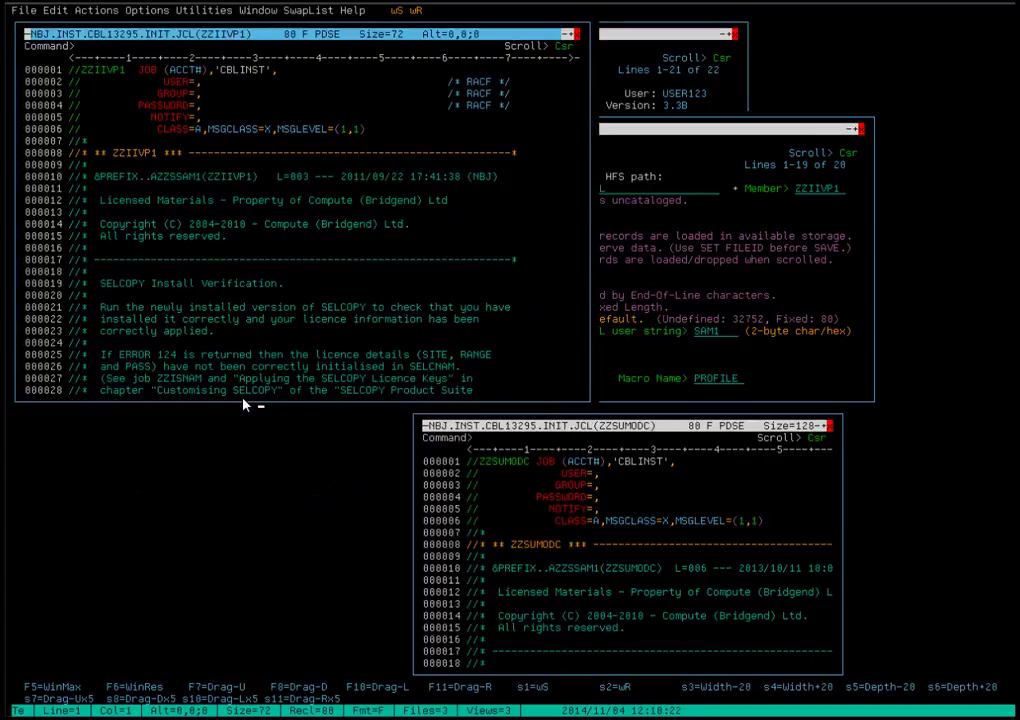
pyautogui.doubleClick(268, 36)
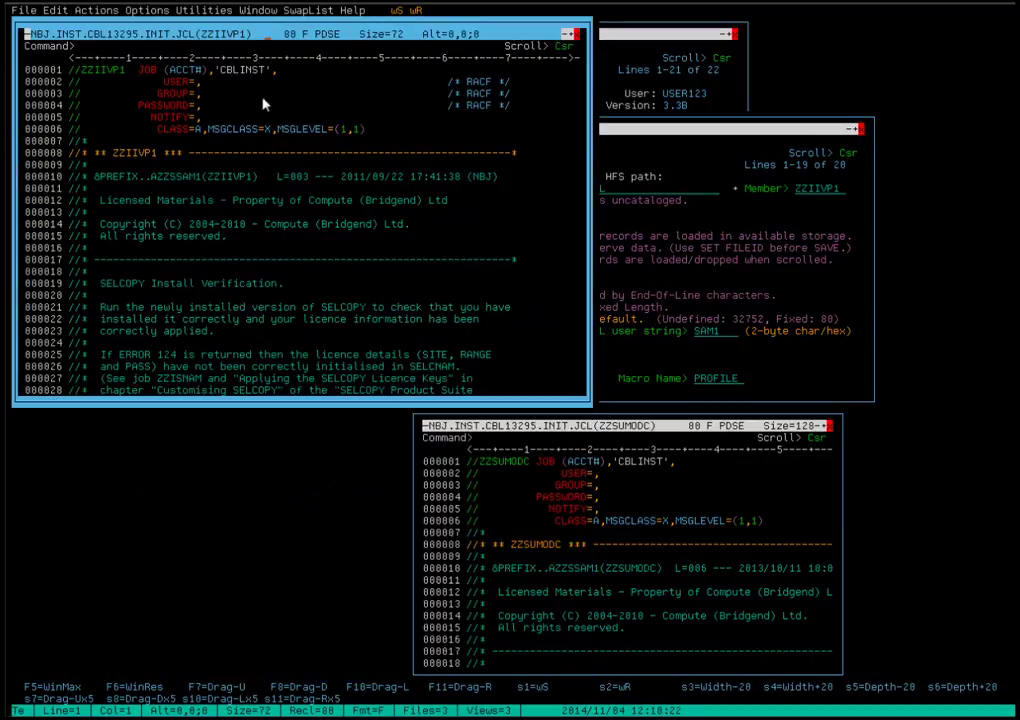
pyautogui.click(262, 219)
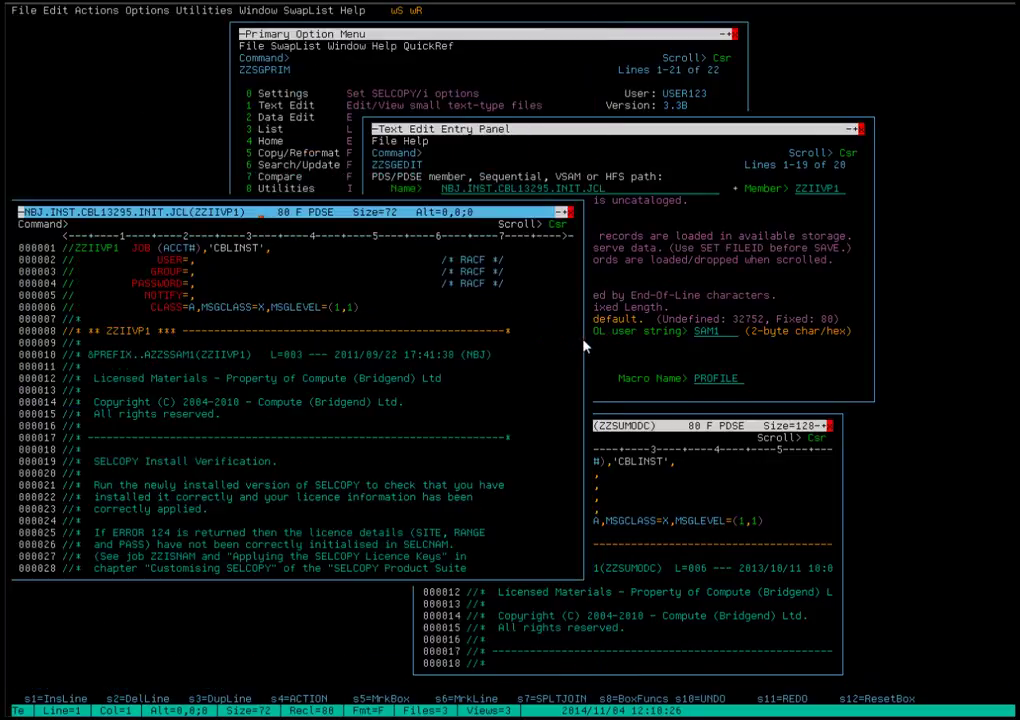
pyautogui.click(585, 347)
pyautogui.click(515, 343)
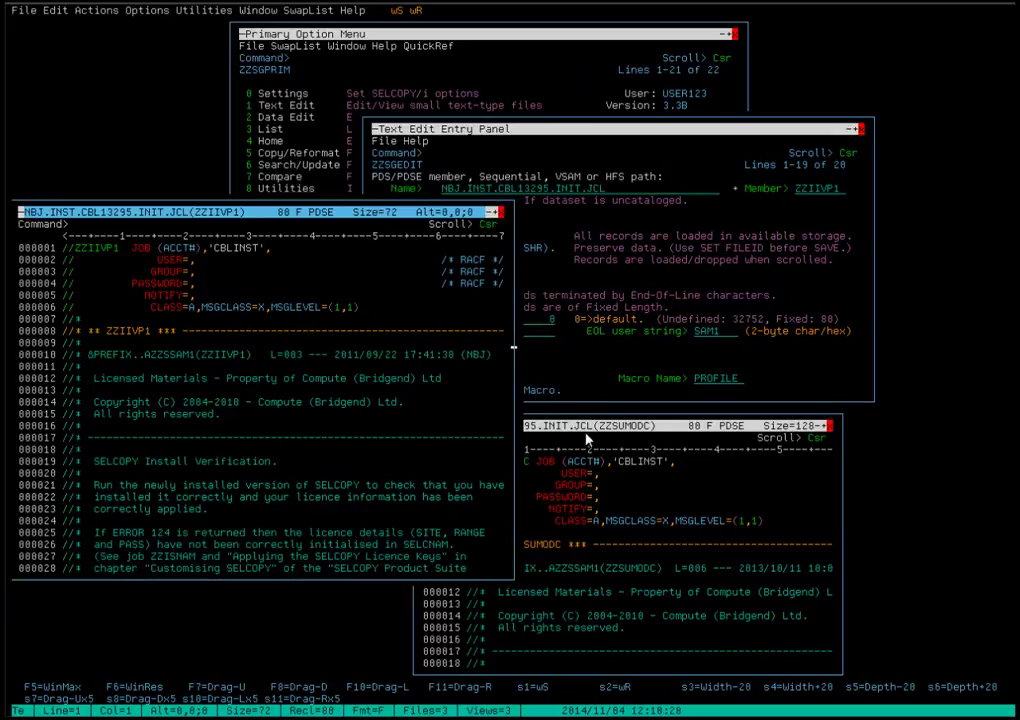
# Step: Move the ZZSUMODC edit window up and to the right, clear of the ZZIIVP1 window and over the Text Edit Entry Panel's lower edge
pyautogui.click(596, 430)
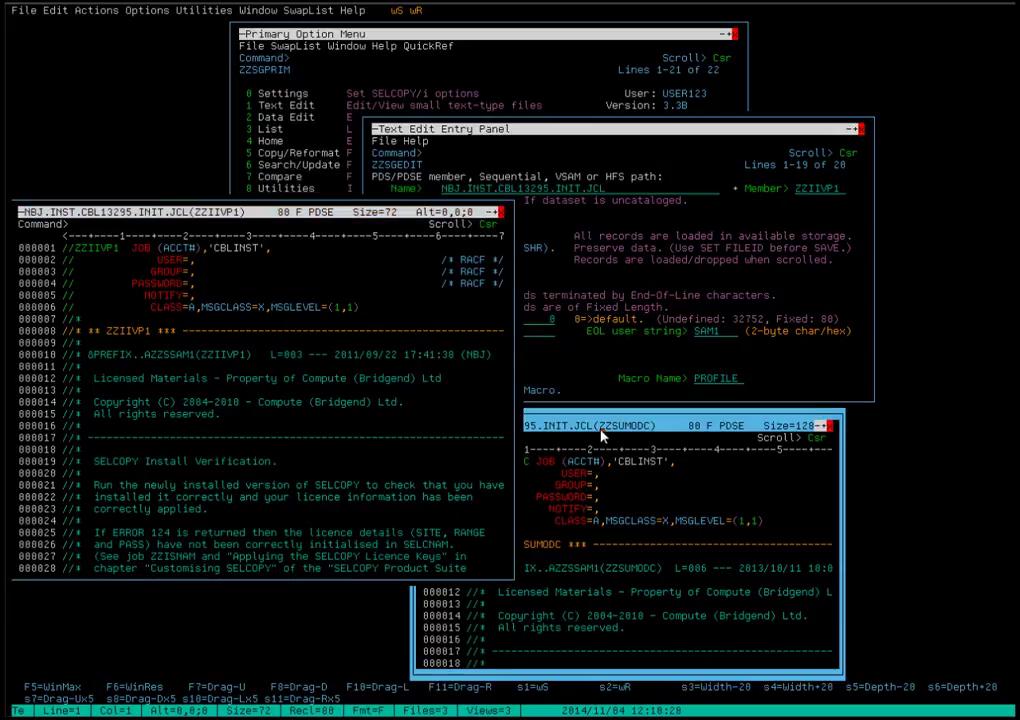
pyautogui.click(712, 374)
pyautogui.click(712, 374)
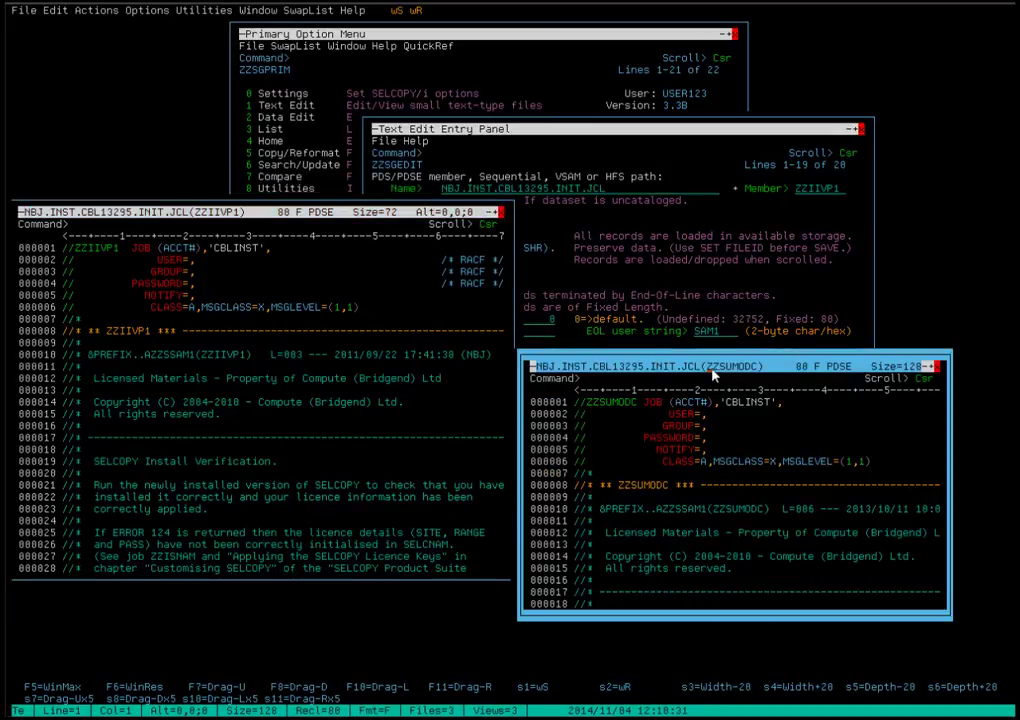
pyautogui.click(744, 374)
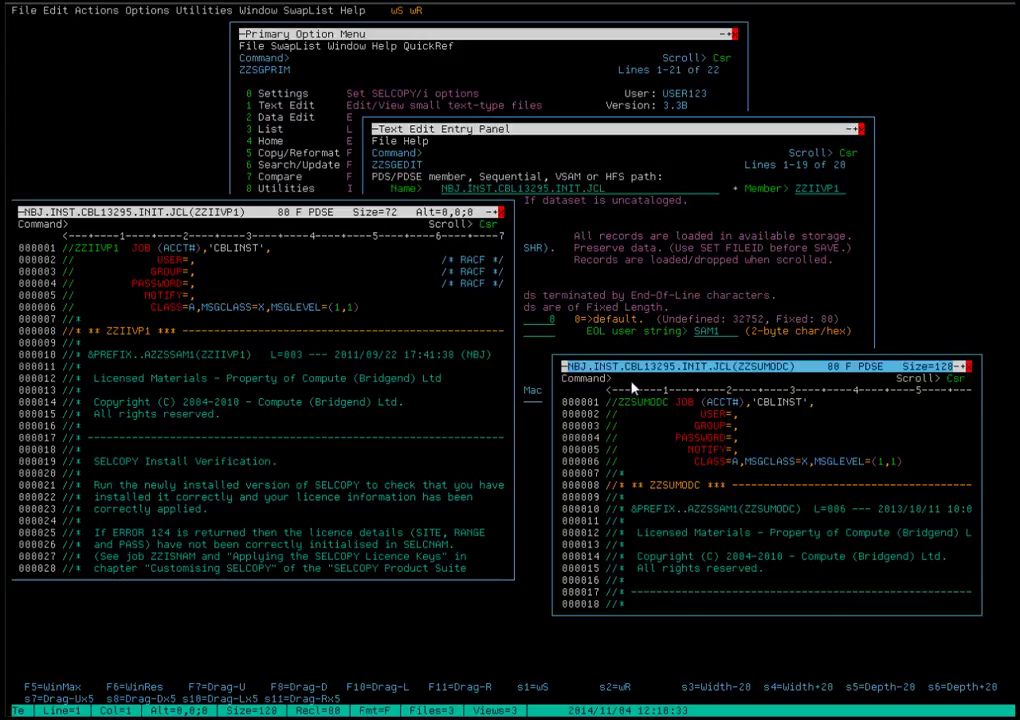
# Step: Close the ZZSUMODC and ZZIIVP1 edit windows and the Text Edit Entry Panel to return to the Primary Option Menu
pyautogui.press('F3')
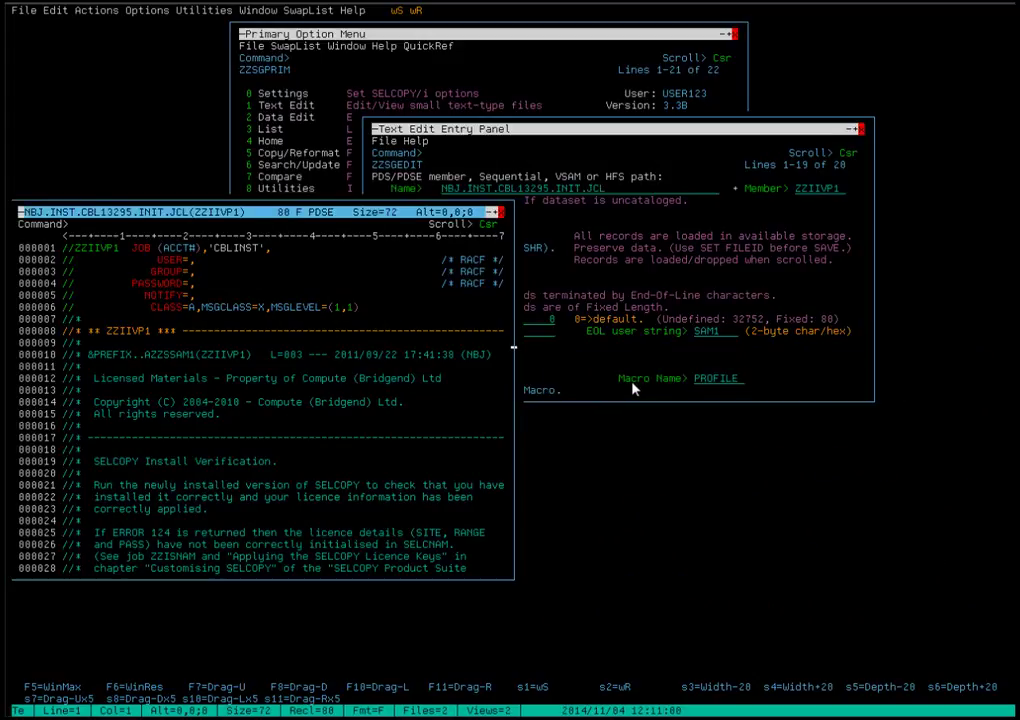
pyautogui.press('F3')
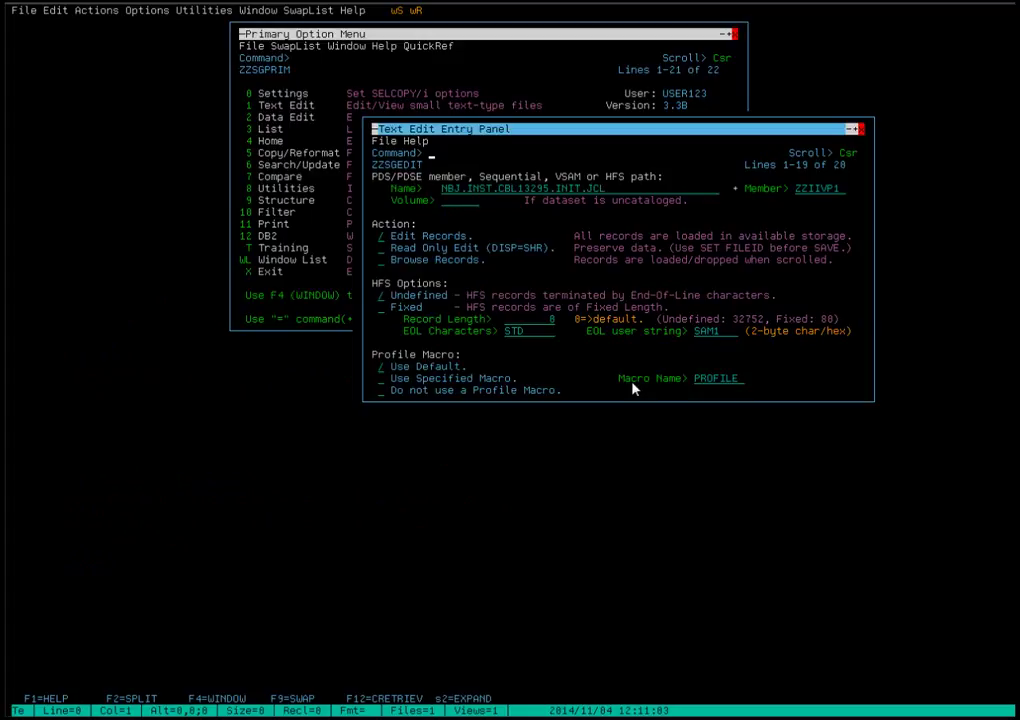
pyautogui.press('F3')
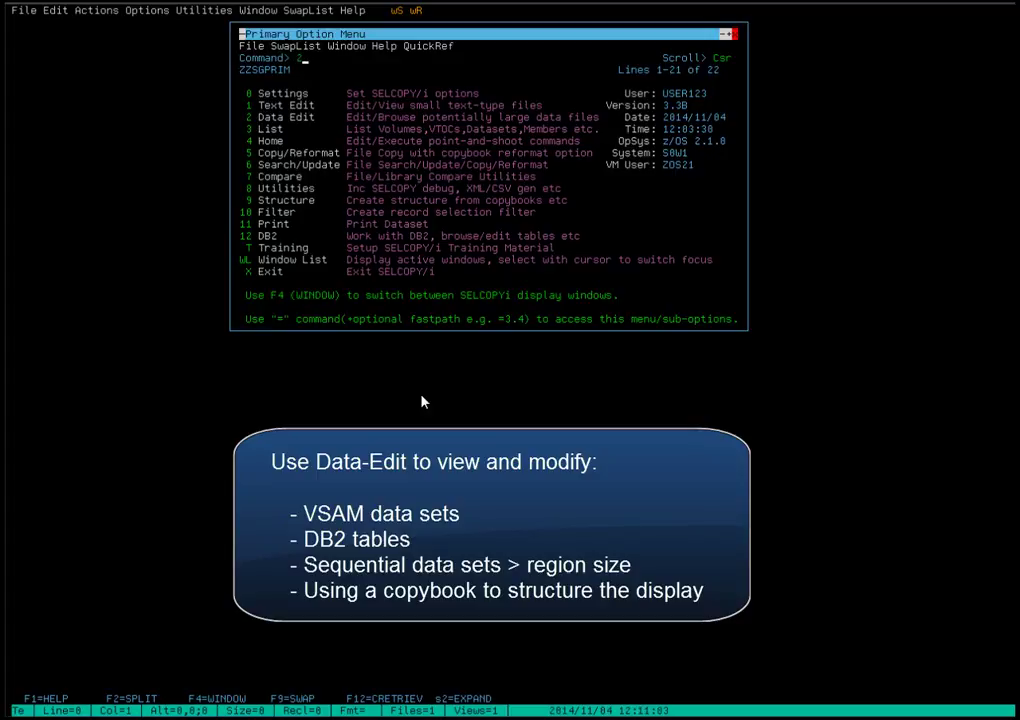
# Step: Open Data Edit (option 2) and enter data set name user123.selctrn.zzst1dat with member zzst1dat
pyautogui.write('2')
pyautogui.press('Return')
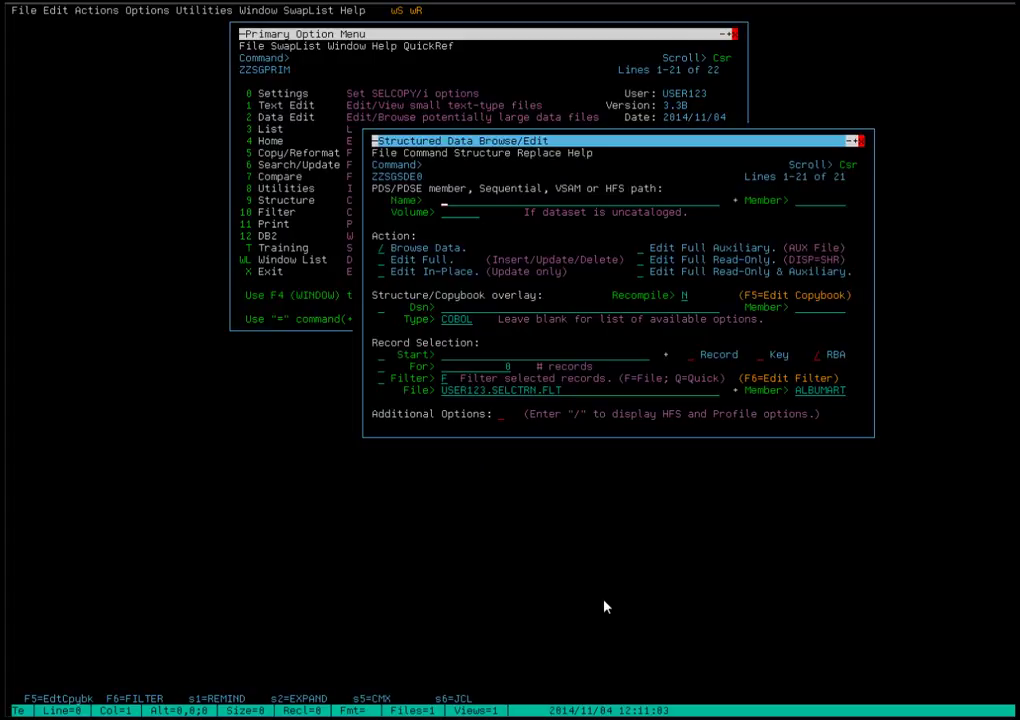
pyautogui.write('user123.selctrn.')
pyautogui.click(547, 204)
pyautogui.write('zz')
pyautogui.write('stidat')
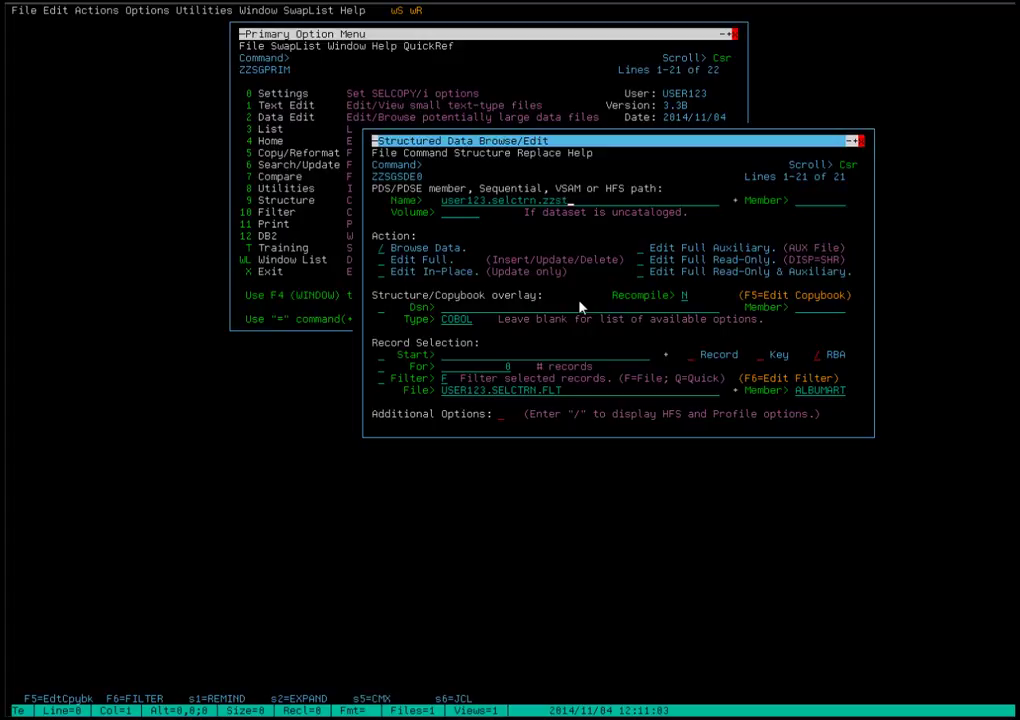
pyautogui.press('Tab')
pyautogui.write('zzstidat')
# Step: Select Edit Full as the action for the data set
pyautogui.press('Tab')
pyautogui.press('Tab')
pyautogui.press('Tab')
pyautogui.write('/')
# Step: Enable the structure/copybook overlay with data set user123.selctrn.sam1 and member zzst1cpc
pyautogui.press('Tab')
pyautogui.press('Tab')
pyautogui.press('Tab')
pyautogui.write('/')
pyautogui.write('user123.selctrn.')
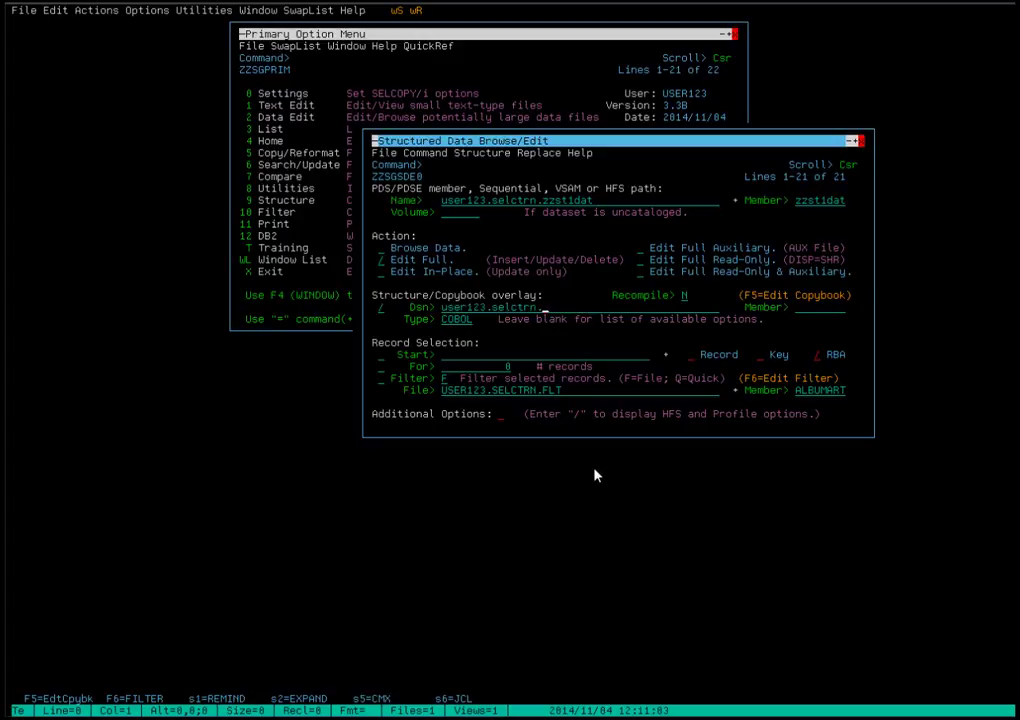
pyautogui.write('sam1')
pyautogui.press('Tab')
pyautogui.write('zz')
pyautogui.write('st')
pyautogui.write('ico')
pyautogui.write('cpc')
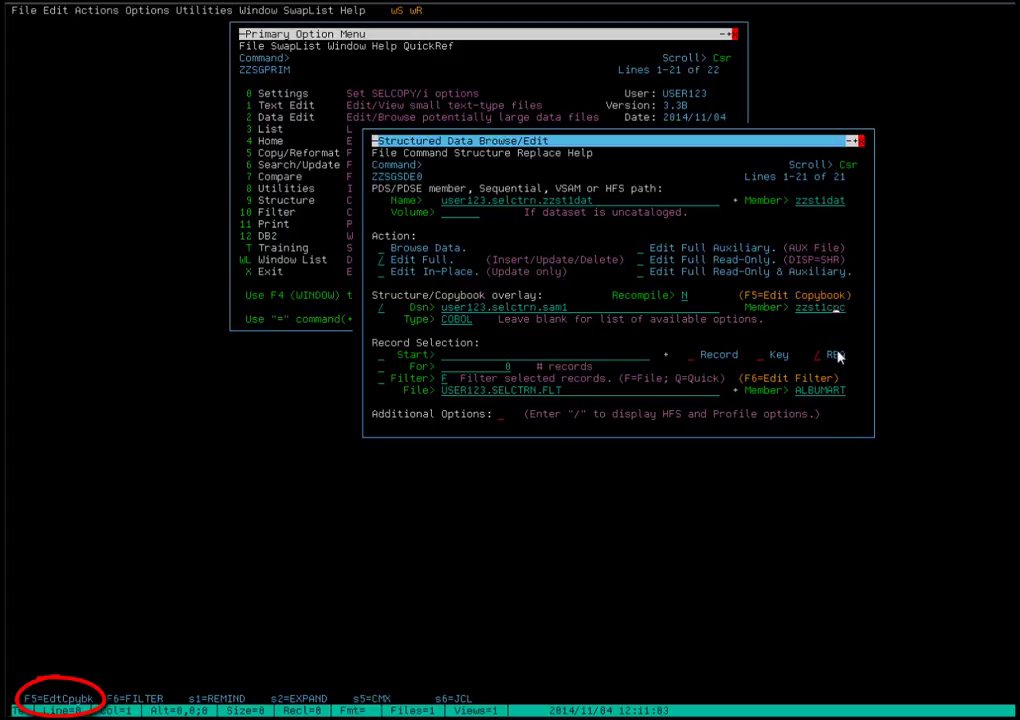
# Step: Open the ZZST1CPC copybook in an edit window, and open the ZZST1DAT data set from the Structured Data Browse/Edit panel
pyautogui.press('F5')
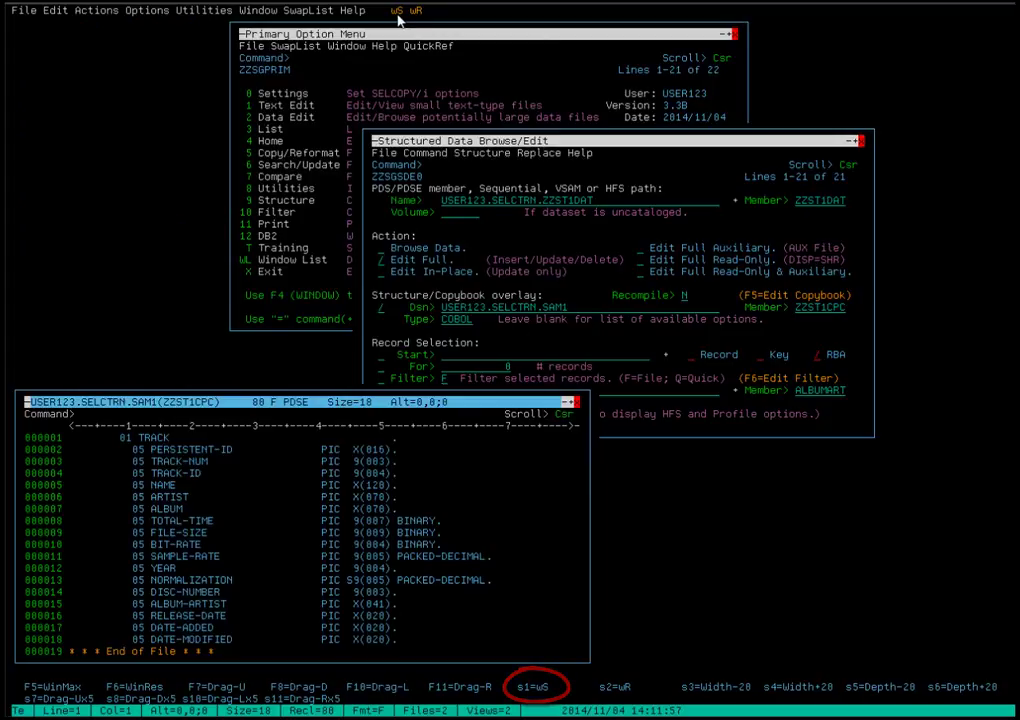
pyautogui.click(680, 290)
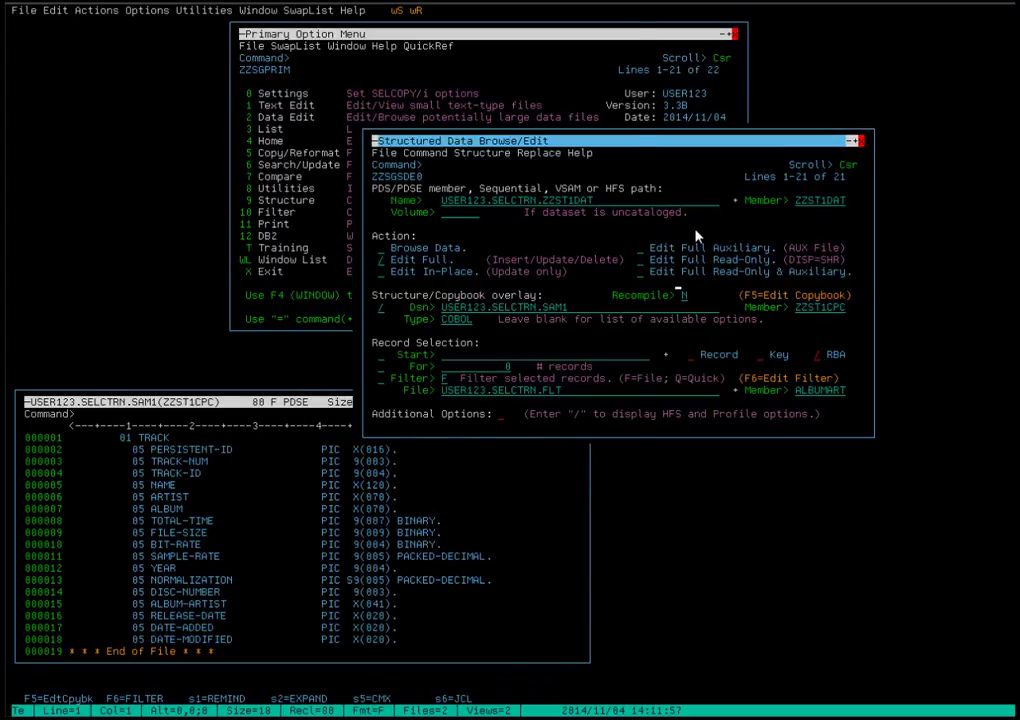
pyautogui.press('Return')
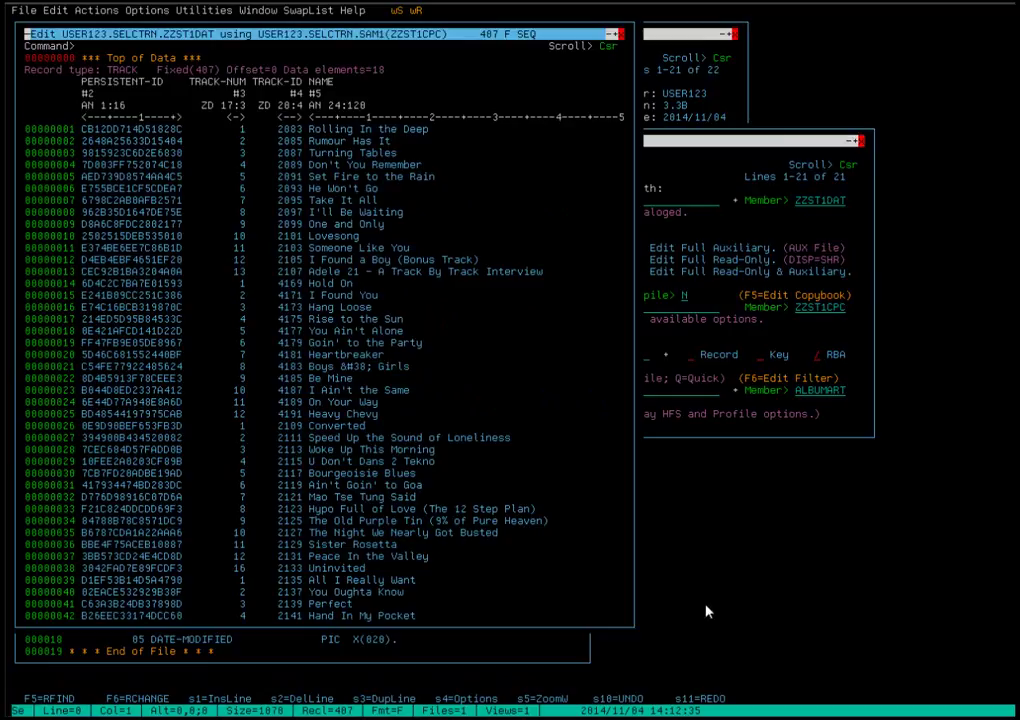
# Step: Zoom record 3 into a single-record window and raise that window's bottom border to just below the DATE-MODIFIED field
pyautogui.click(59, 155)
pyautogui.hotkey('shift', 'F5')
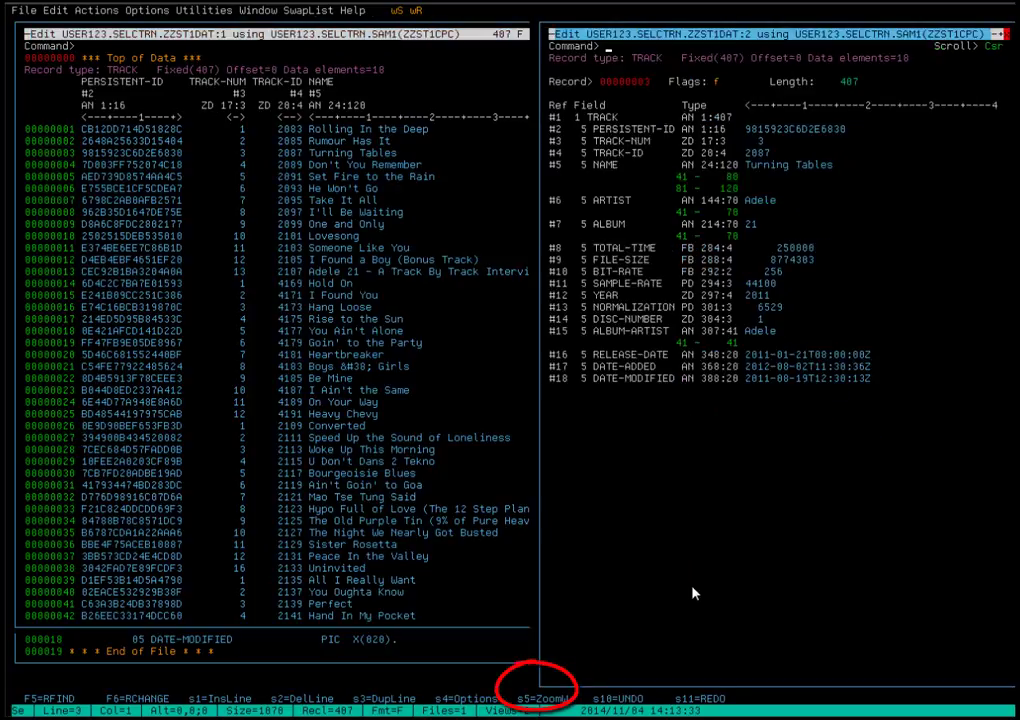
pyautogui.click(748, 686)
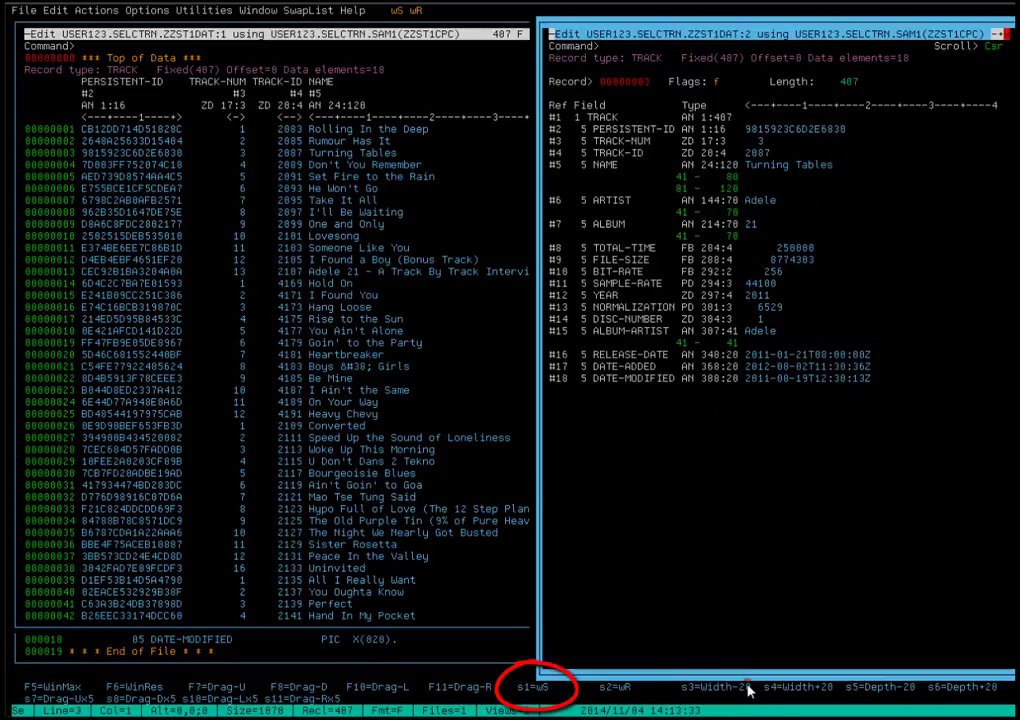
pyautogui.hotkey('shift', 'F1')
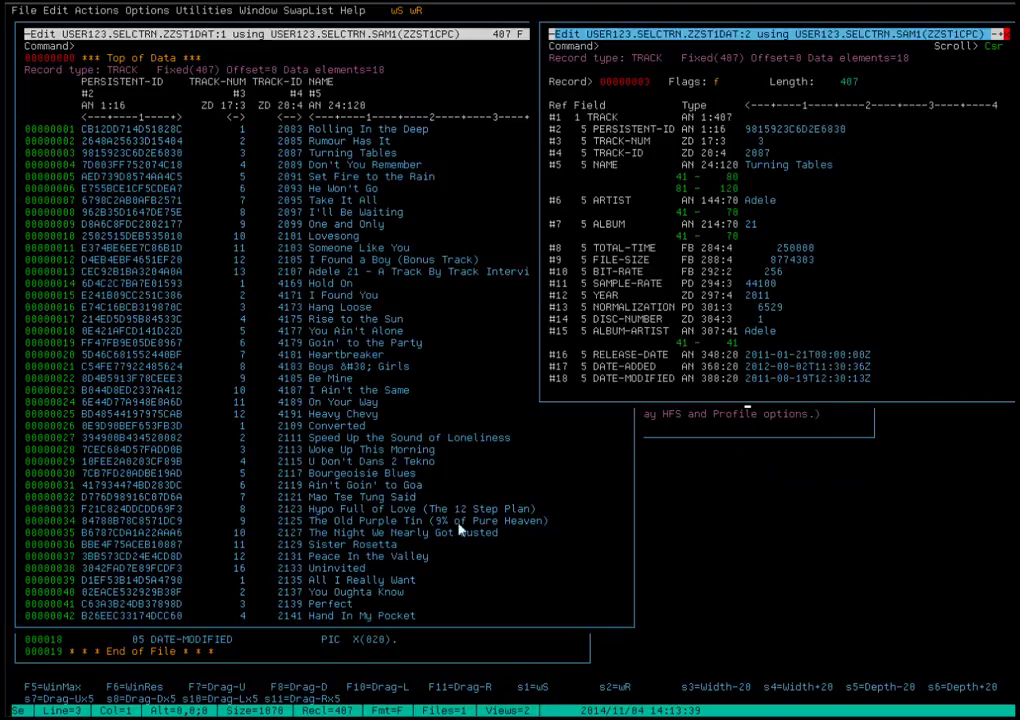
# Step: Zoom record 14 into its own single-record window and shorten the window to just below the DATE-MODIFIED field
pyautogui.click(53, 284)
pyautogui.hotkey('shift', 'F5')
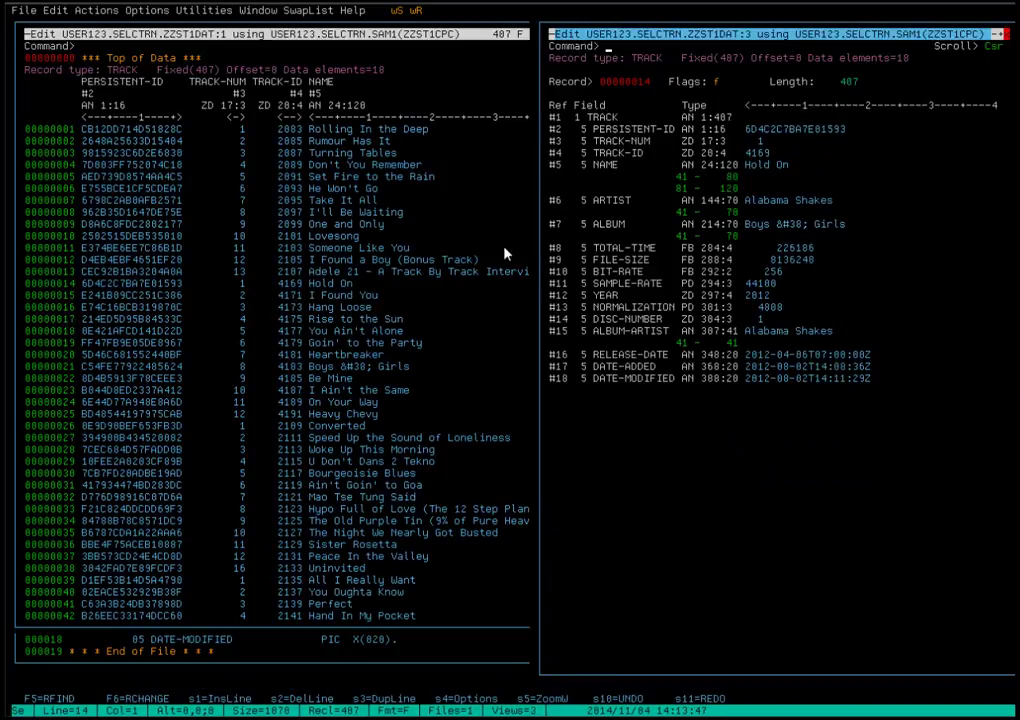
pyautogui.click(675, 678)
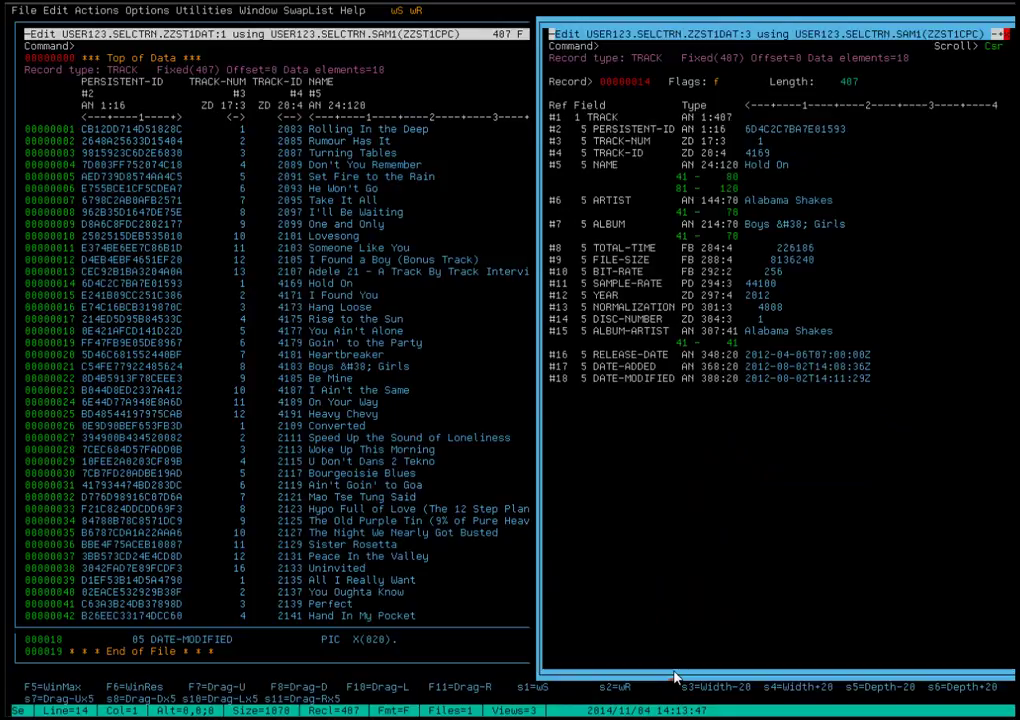
pyautogui.click(673, 420)
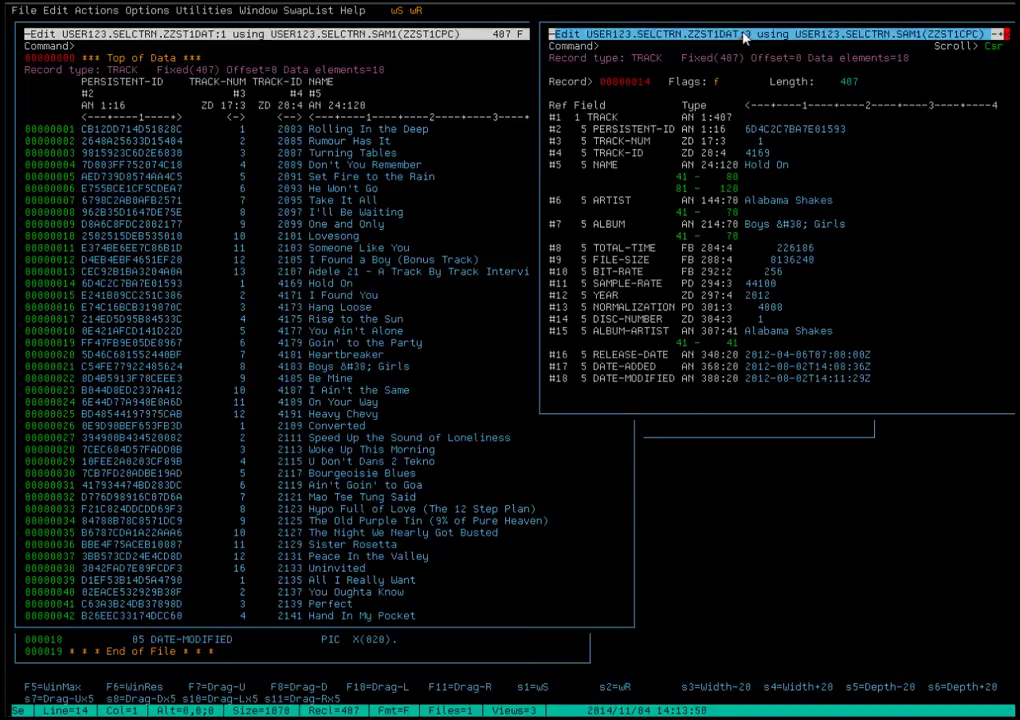
# Step: Move the record 14 zoom window over the multi-record list, just below record 6 and clear of the record 3 zoom window
pyautogui.click(270, 222)
pyautogui.click(304, 213)
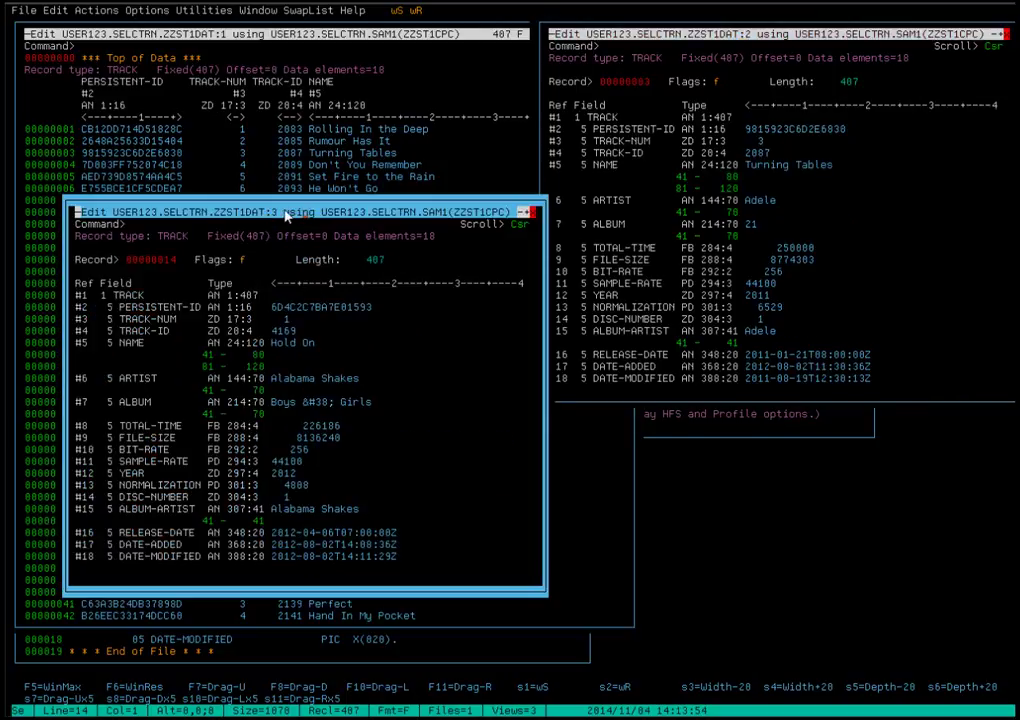
pyautogui.click(285, 212)
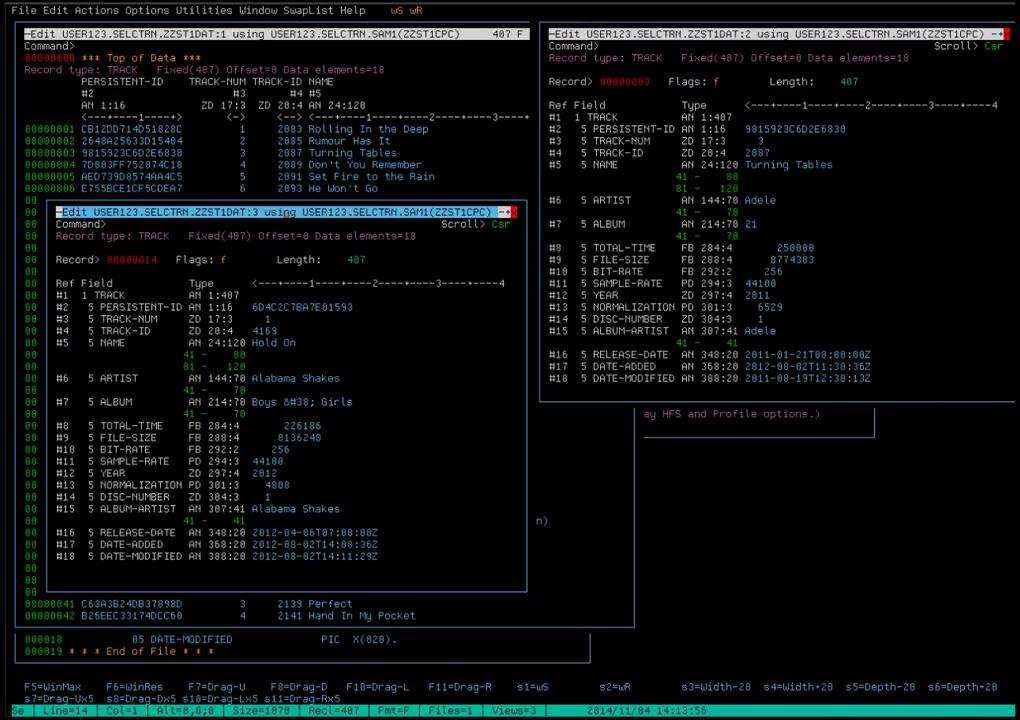
# Step: Change the NAME field of record 3 to "Turning chairs" in its zoom window
pyautogui.click(757, 244)
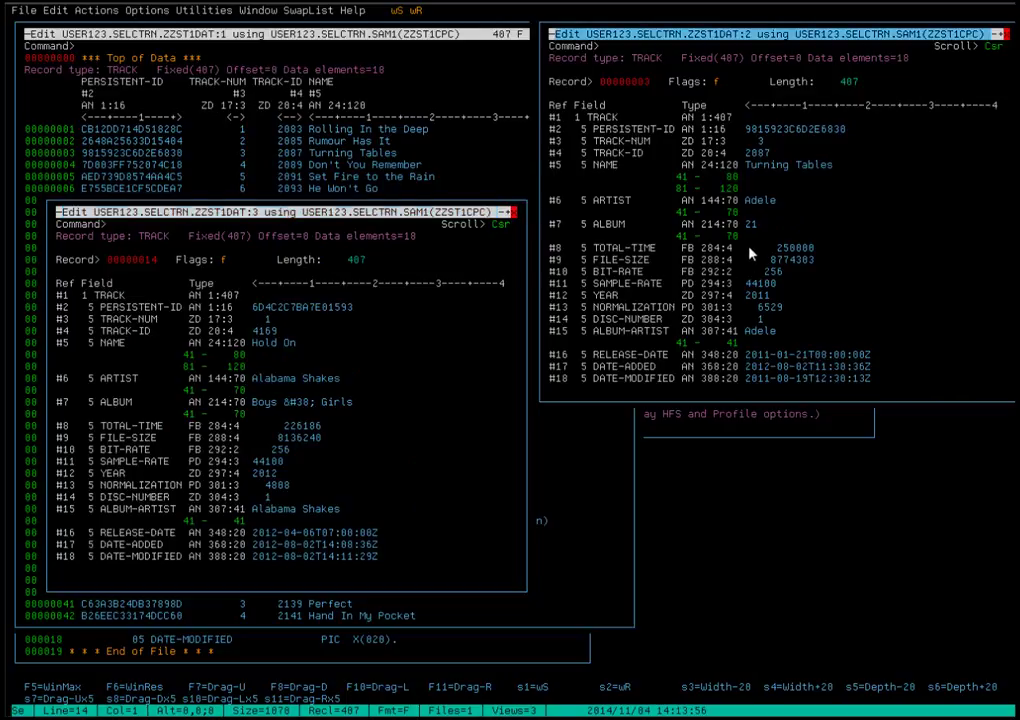
pyautogui.click(797, 167)
pyautogui.write('chair')
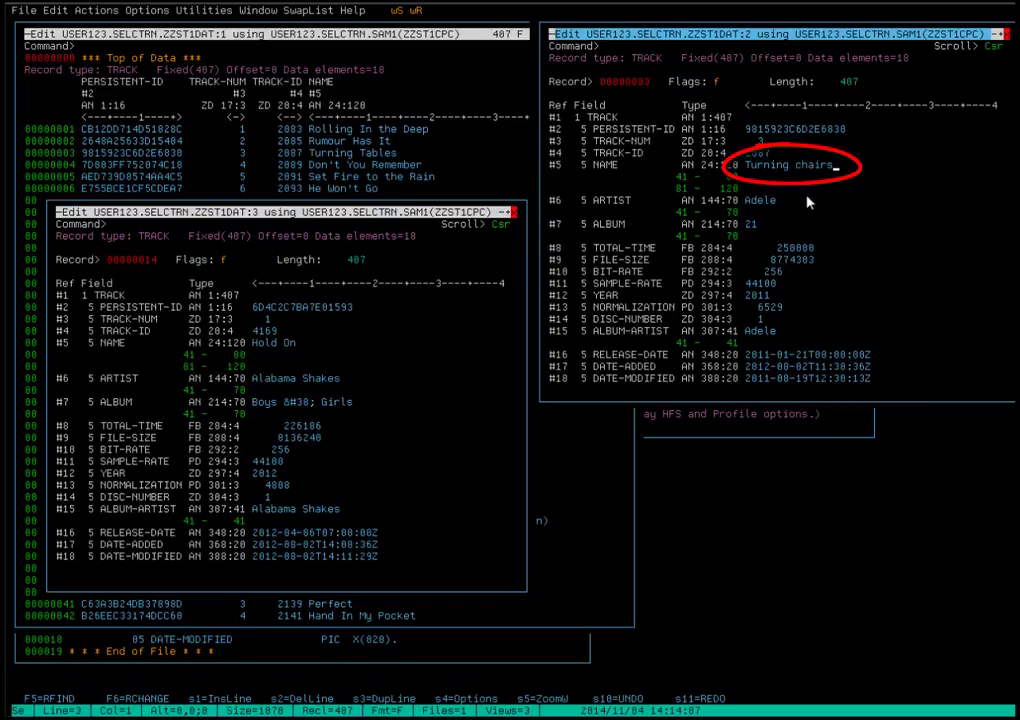
pyautogui.press('Return')
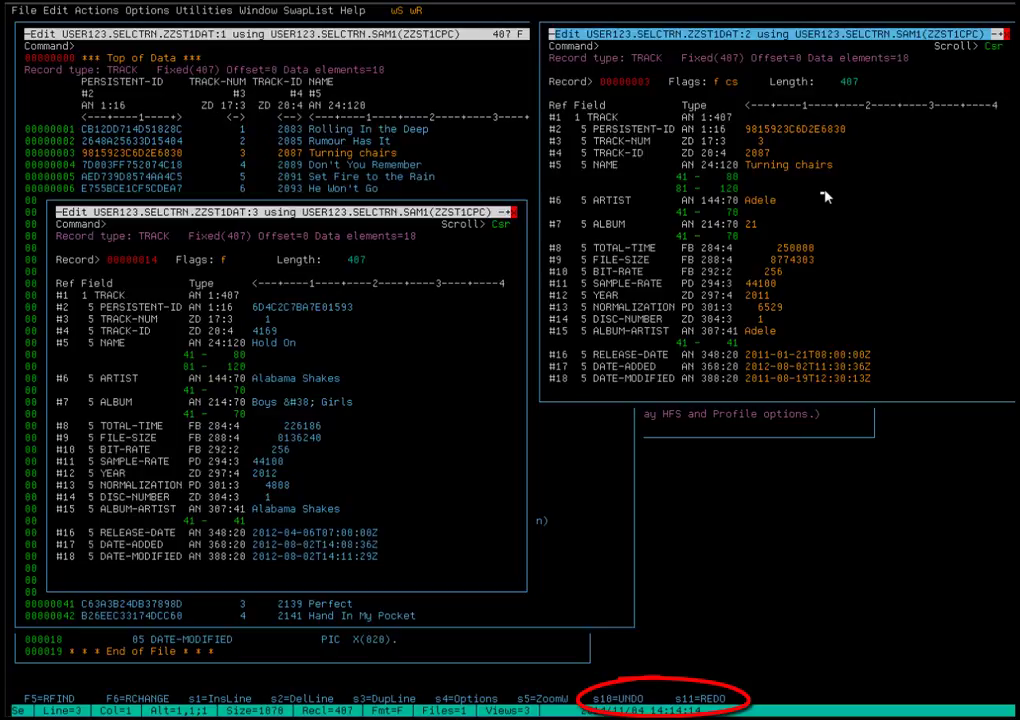
# Step: Undo the NAME change in record 3 and redo it
pyautogui.hotkey('shift', 'F10')
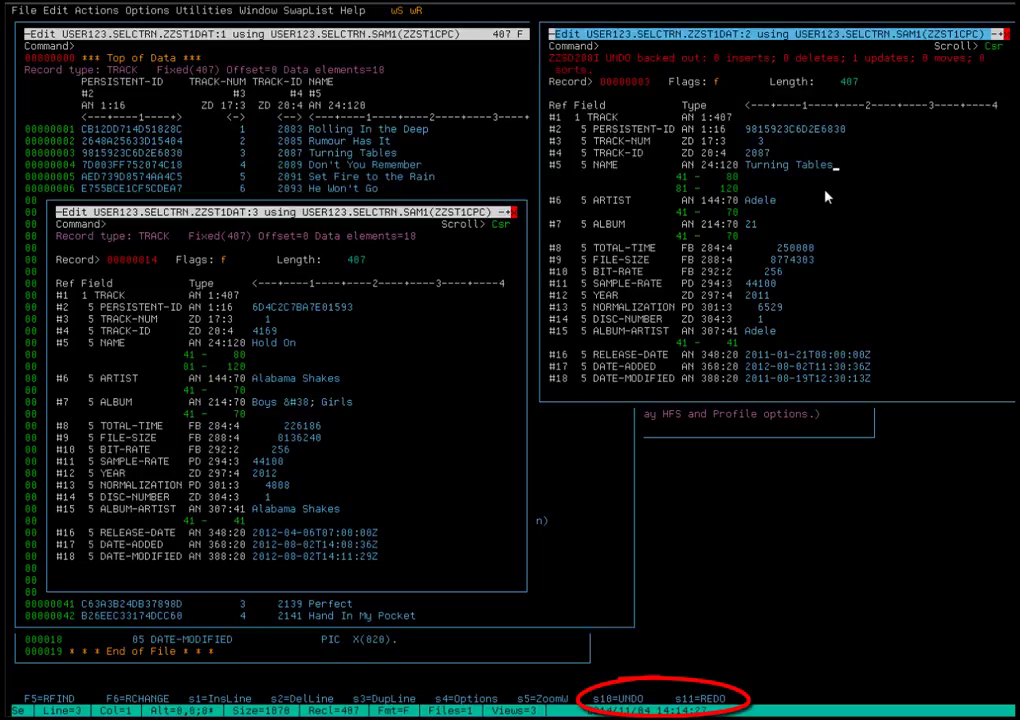
pyautogui.hotkey('shift', 'F11')
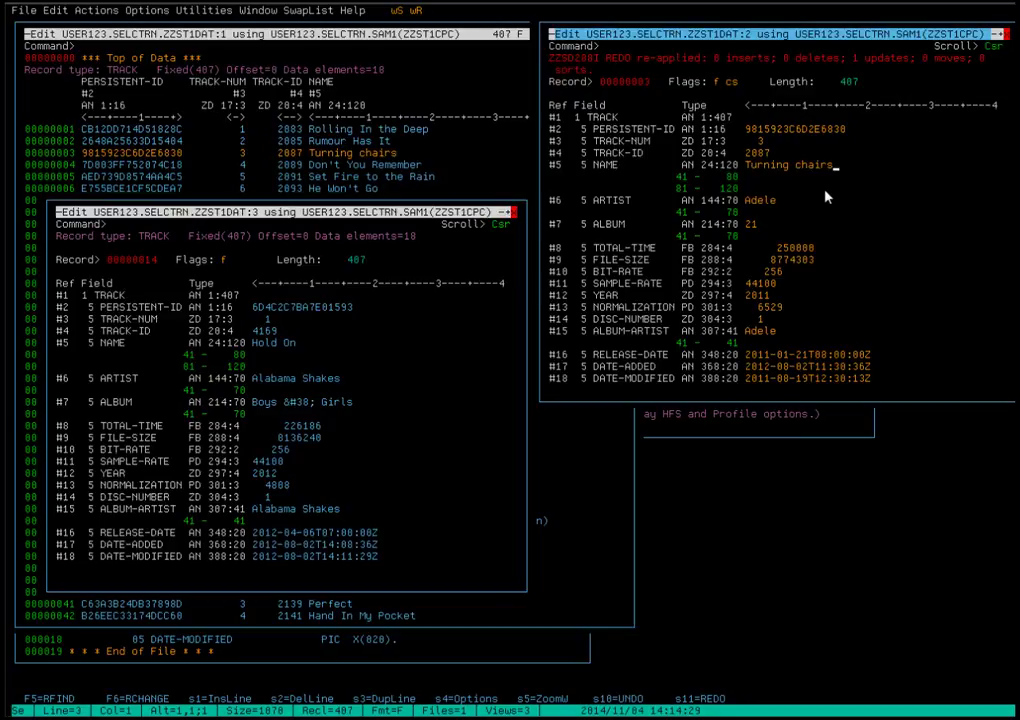
# Step: Undo the NAME change in record 3 and close both single-record zoom windows
pyautogui.hotkey('shift', 'F10')
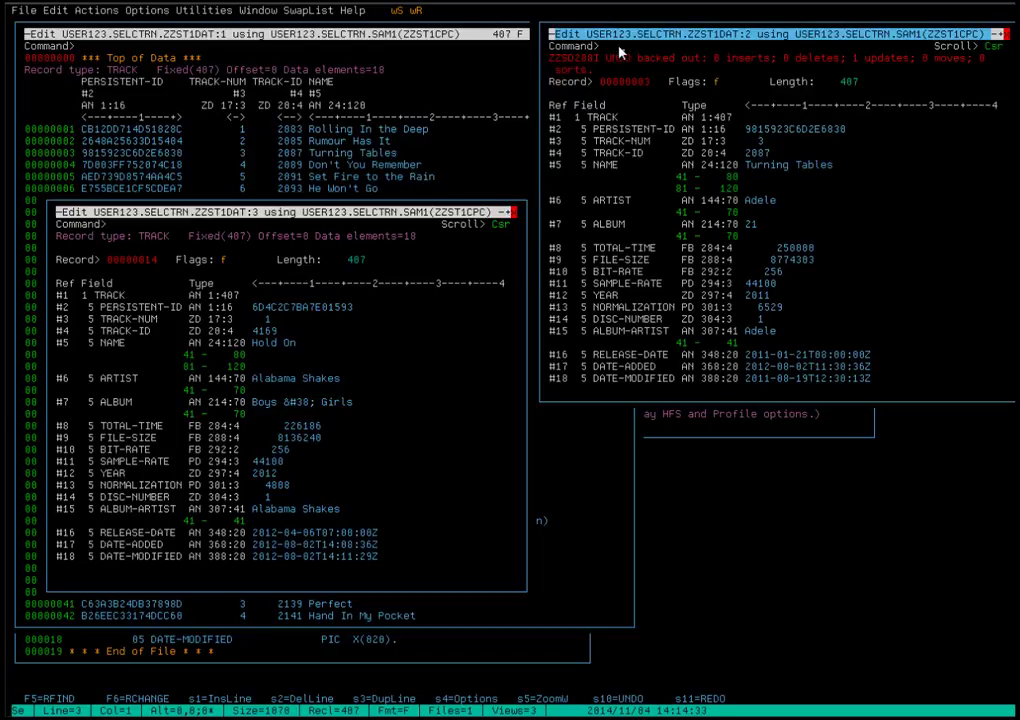
pyautogui.press('F3')
pyautogui.press('F3')
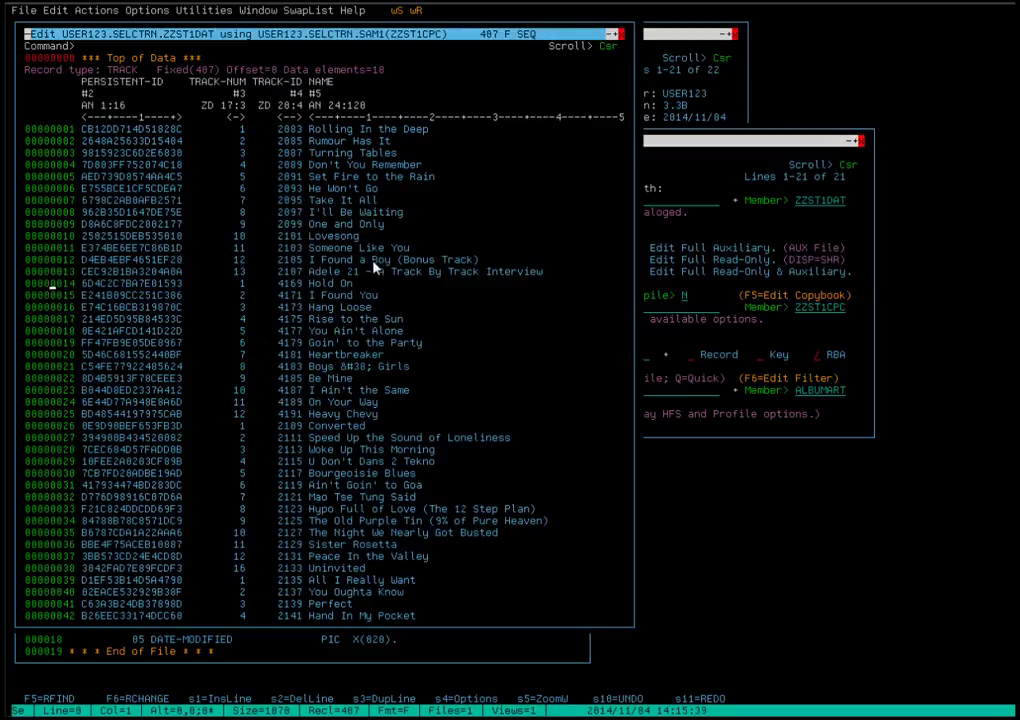
# Step: Close the ZZST1DAT data edit window, the Structured Data Browse/Edit panel and the ZZST1CPC copybook
pyautogui.press('F3')
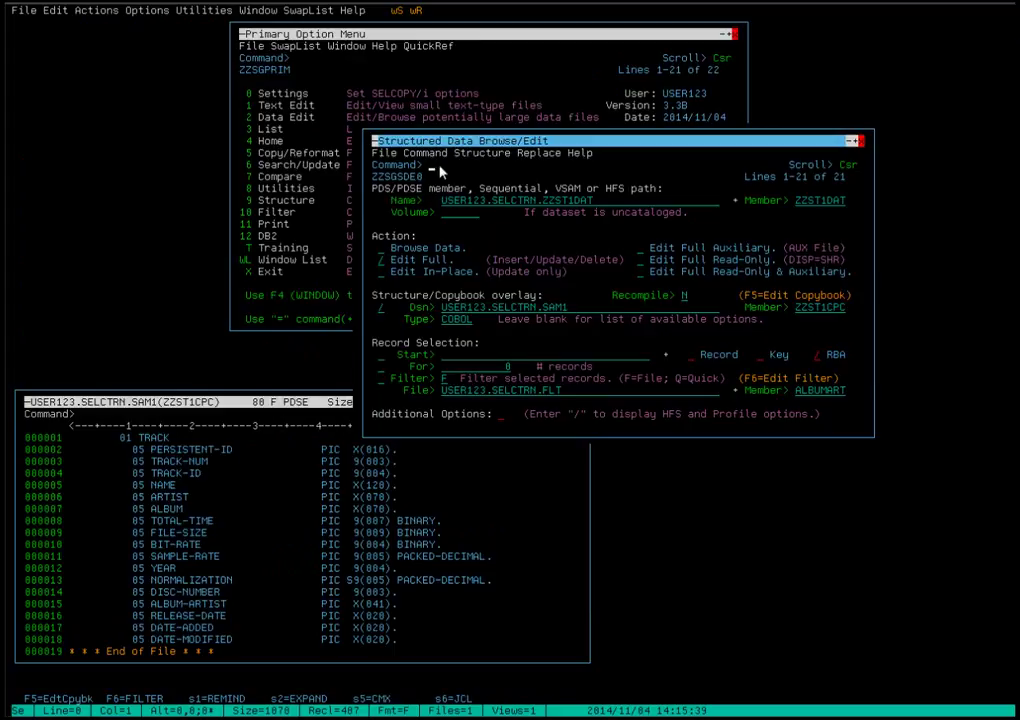
pyautogui.press('F3')
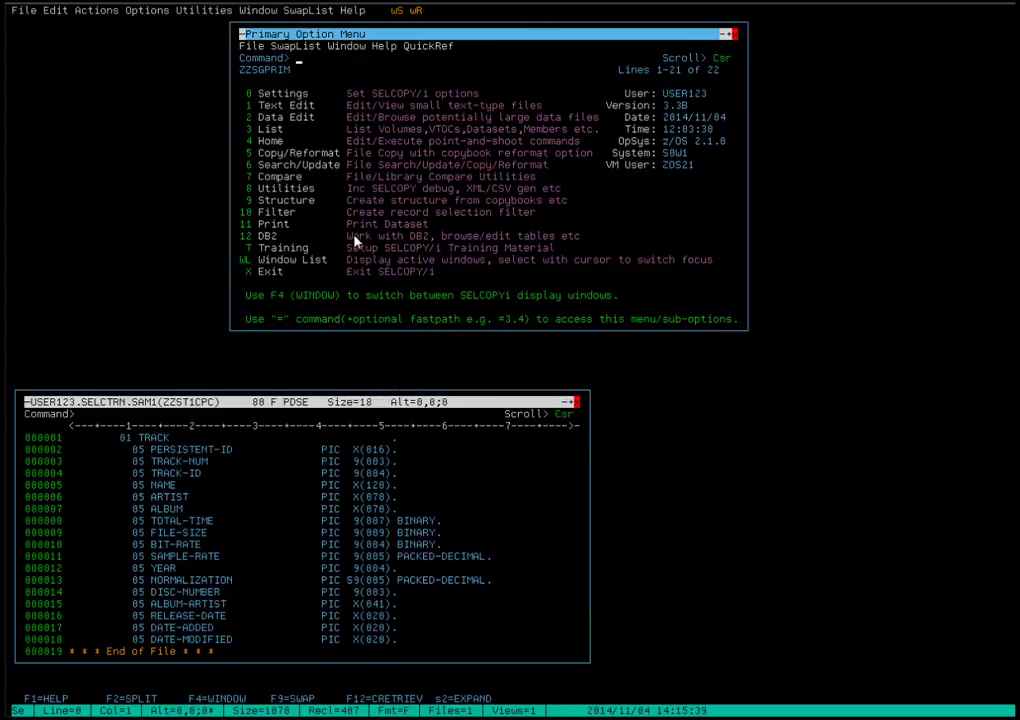
pyautogui.click(176, 420)
pyautogui.press('F3')
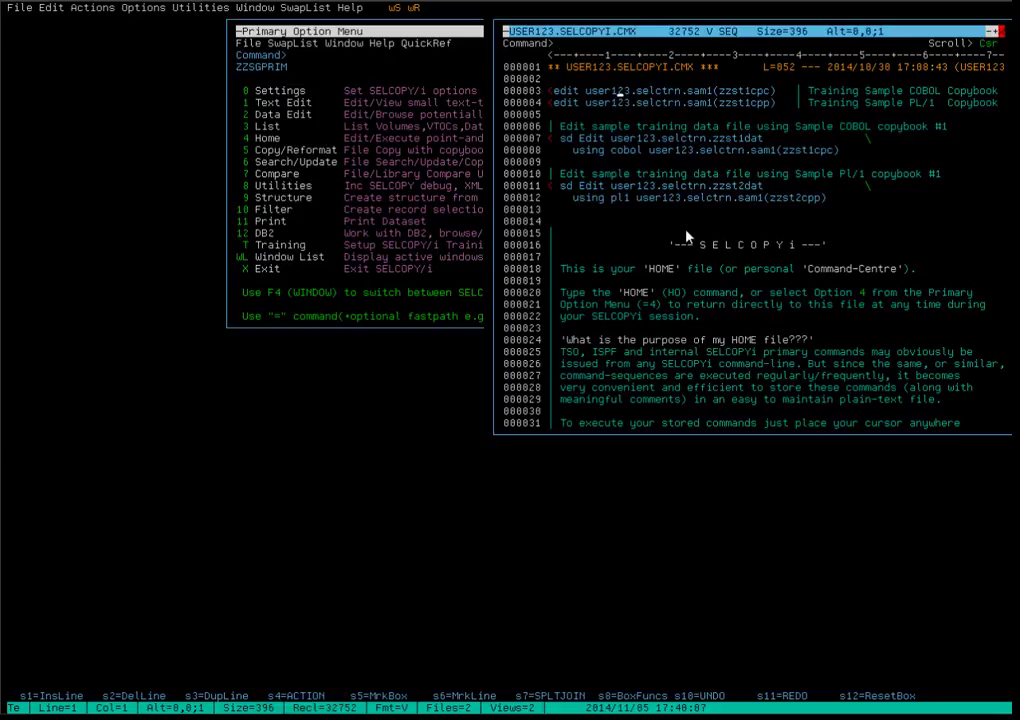
# Step: Open copybooks ZZST1CPC and ZZST1CPP from the HOME file's stored commands, moving the first below the HOME file and the second partly over the first
pyautogui.press('Return')
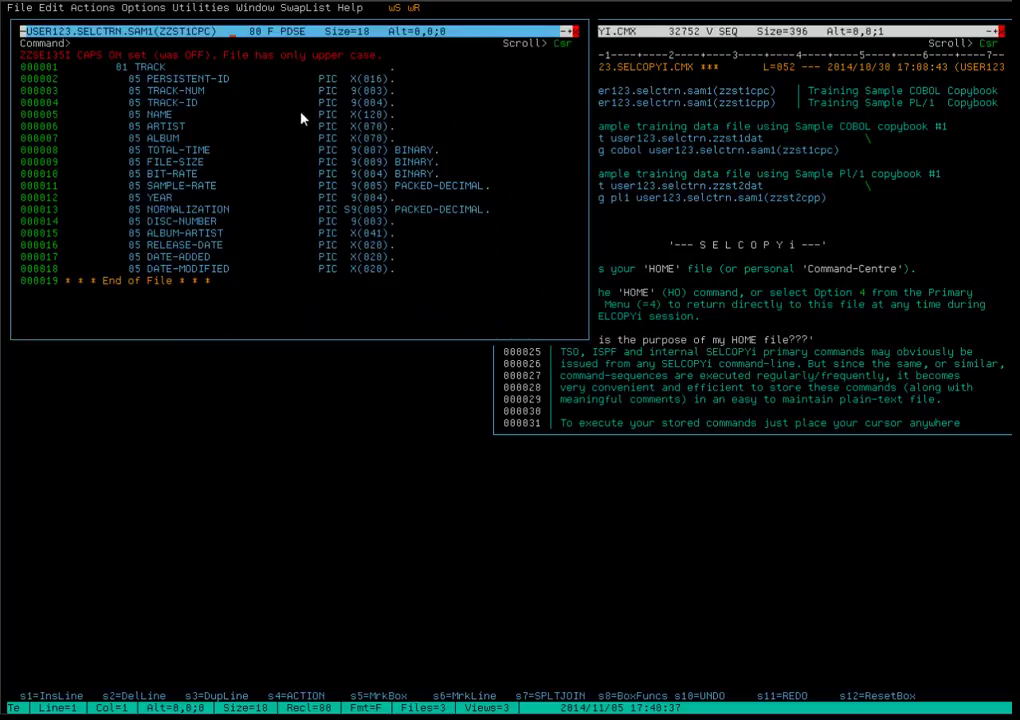
pyautogui.press('F8')
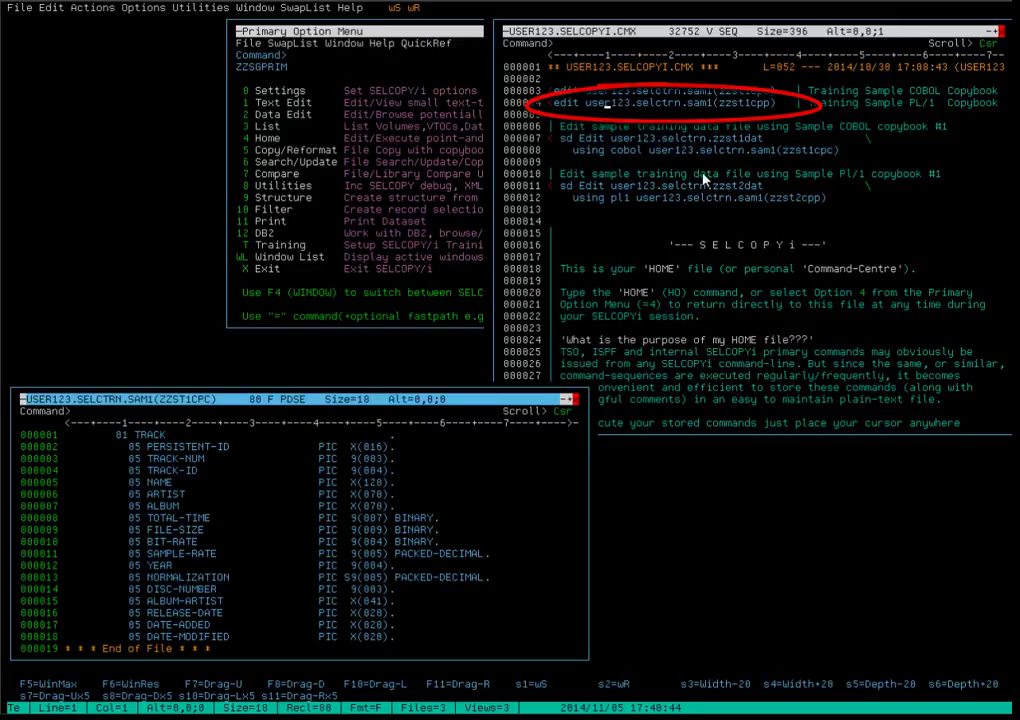
pyautogui.press('Return')
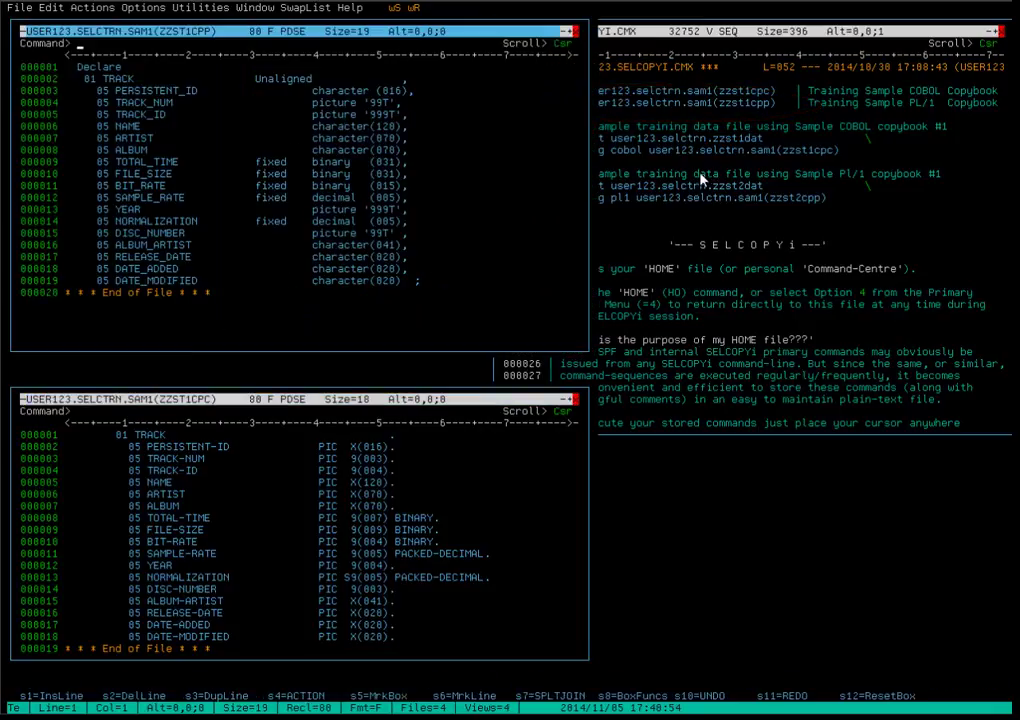
pyautogui.click(288, 36)
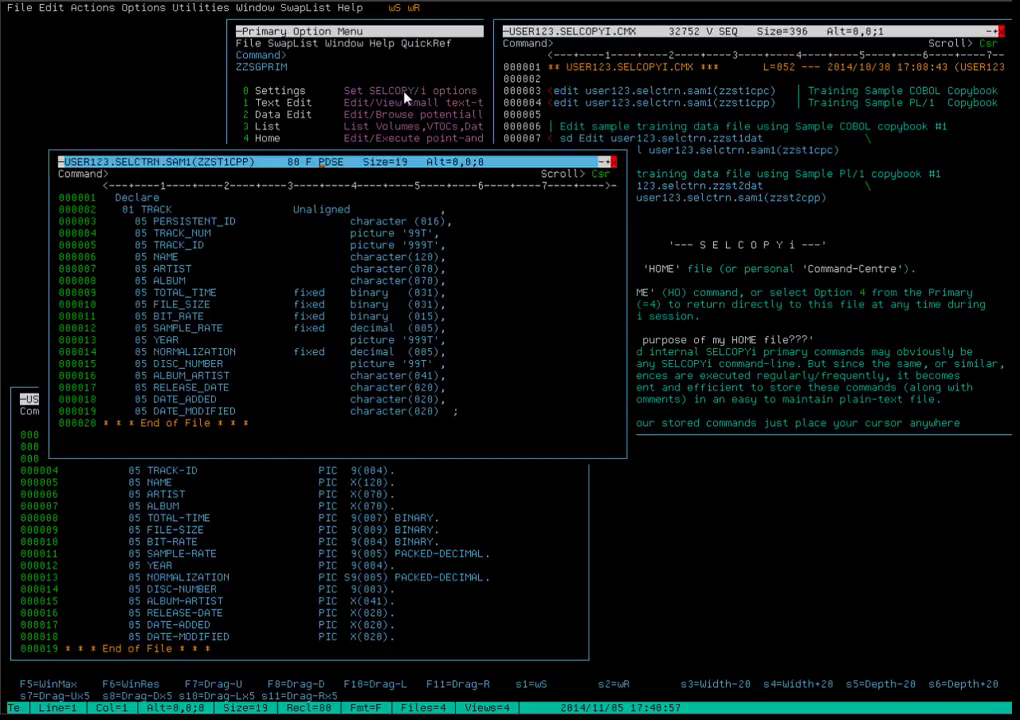
# Step: Execute the HOME file's stored command that edits zzst1dat using the COBOL copybook zzst1cpc
pyautogui.click(693, 170)
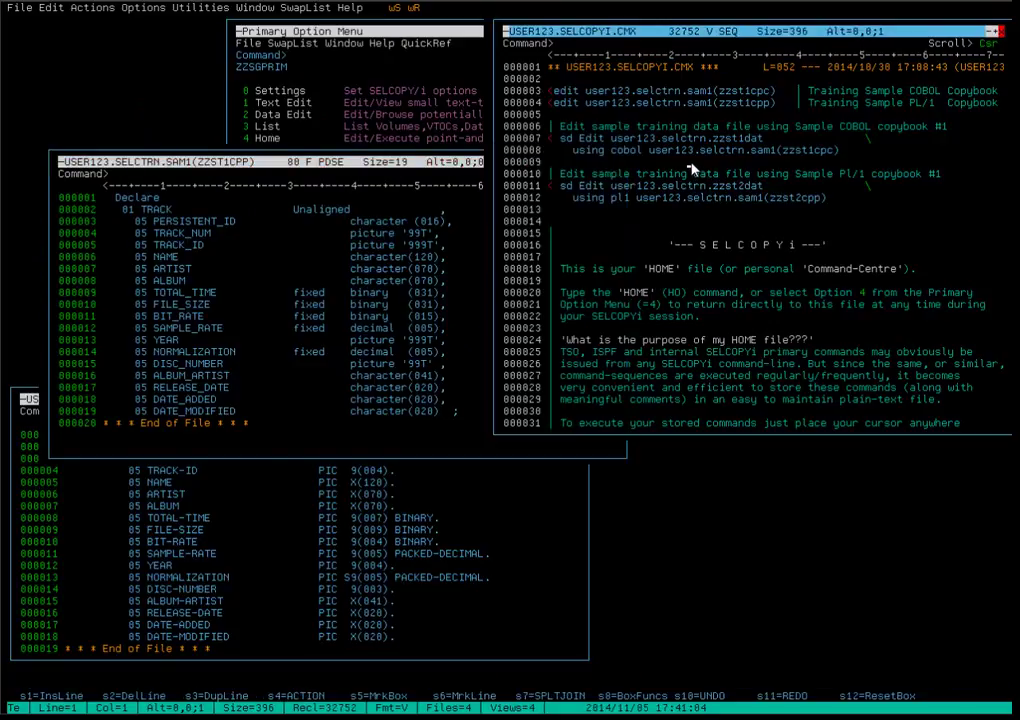
pyautogui.click(627, 139)
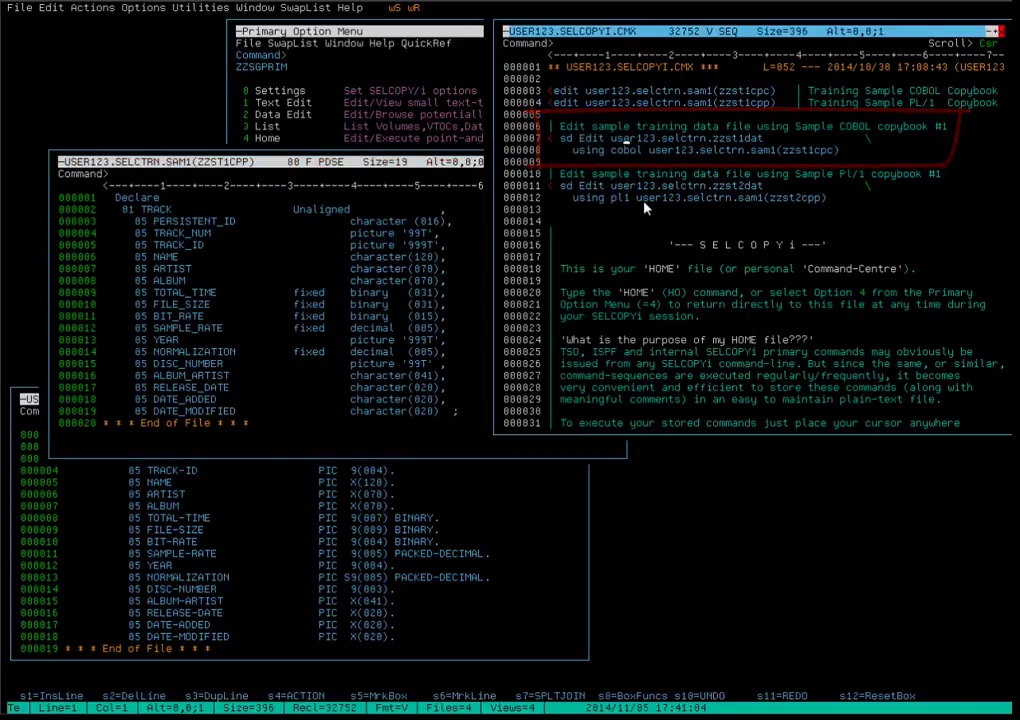
pyautogui.hotkey('shift', 'F4')
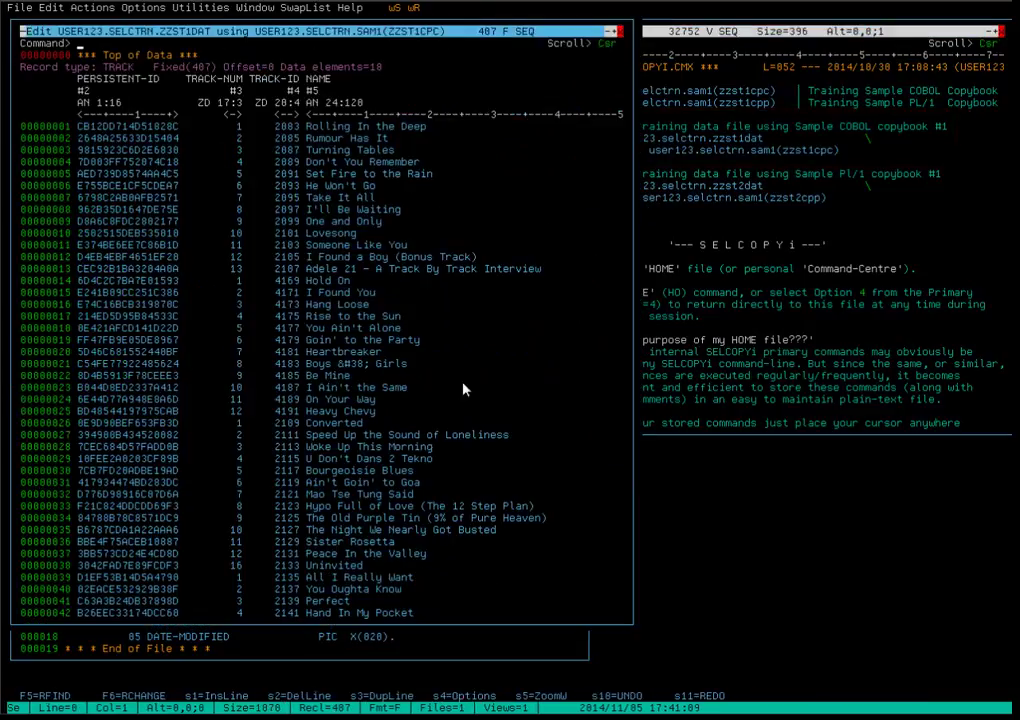
# Step: Shorten the ZZST1DAT window to end at record 18, move it over the HOME file's lower part, and bring the Primary Option Menu forward
pyautogui.click(283, 625)
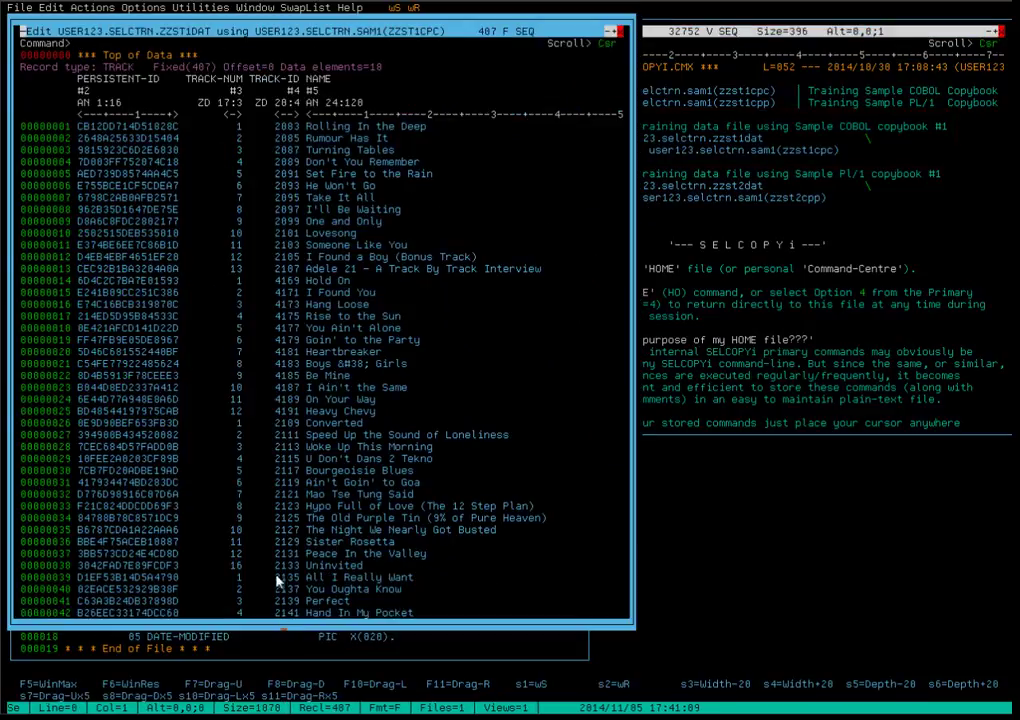
pyautogui.click(270, 348)
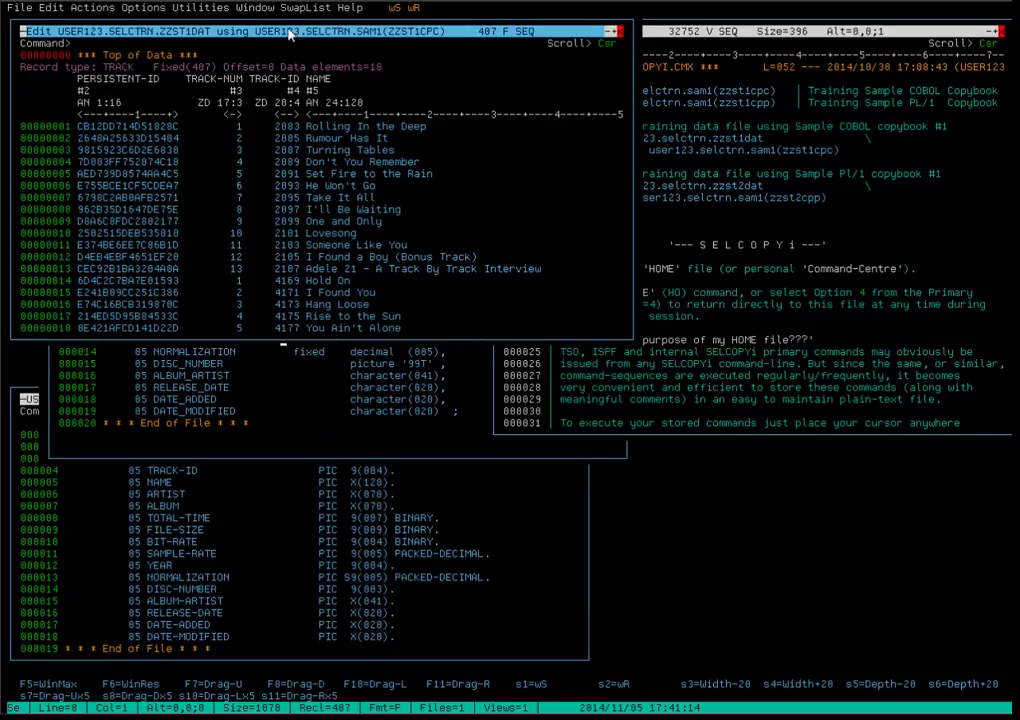
pyautogui.click(590, 368)
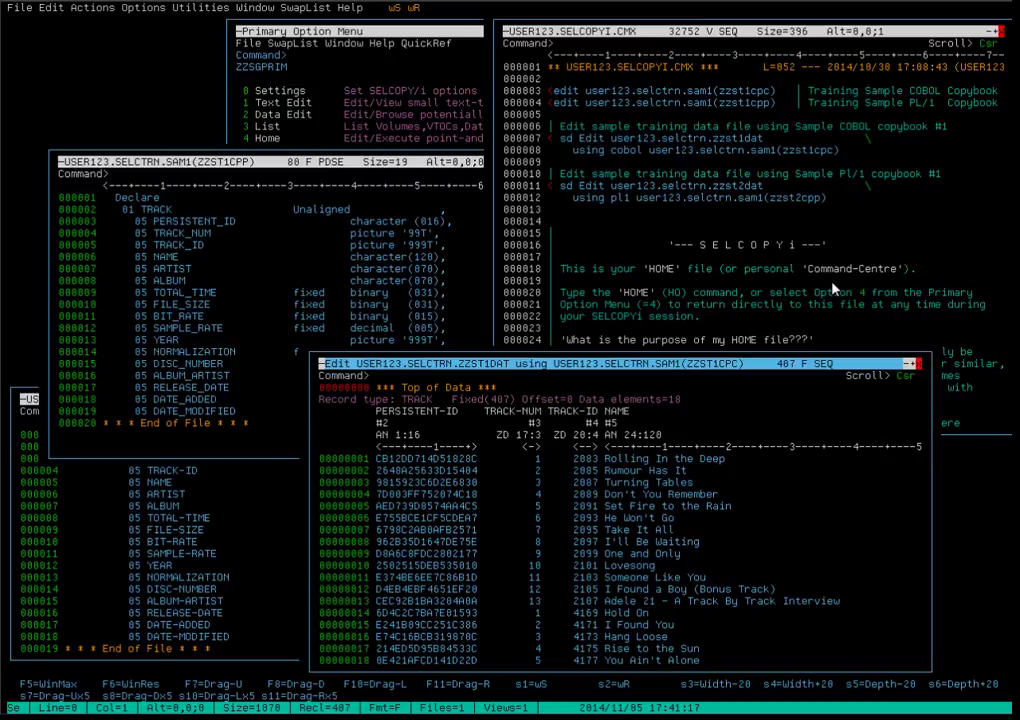
pyautogui.click(417, 68)
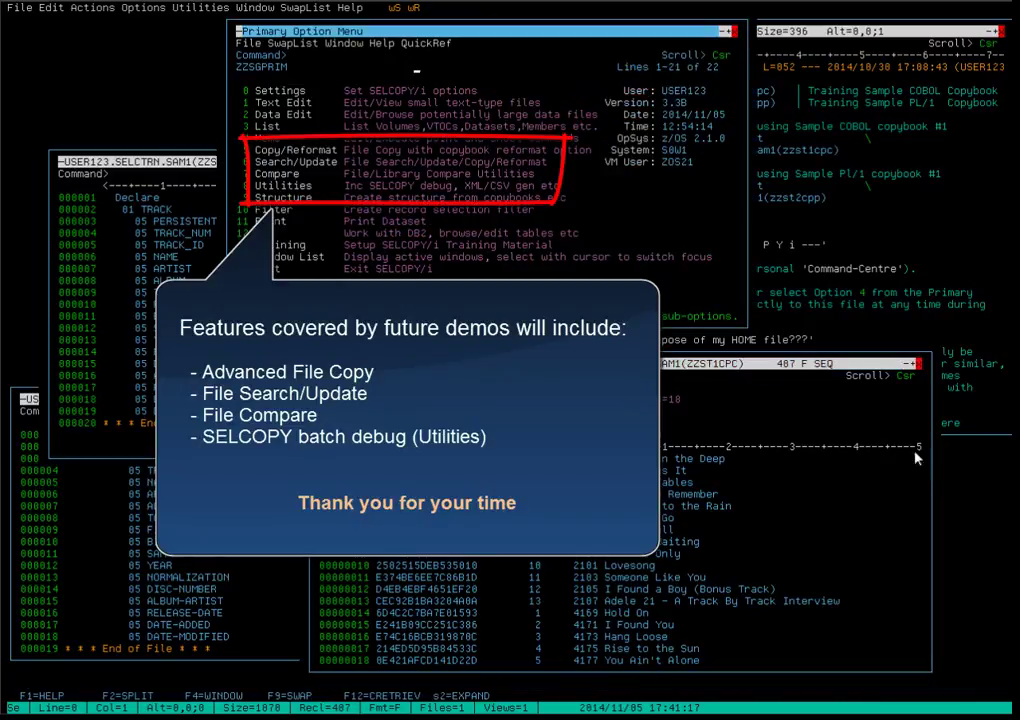